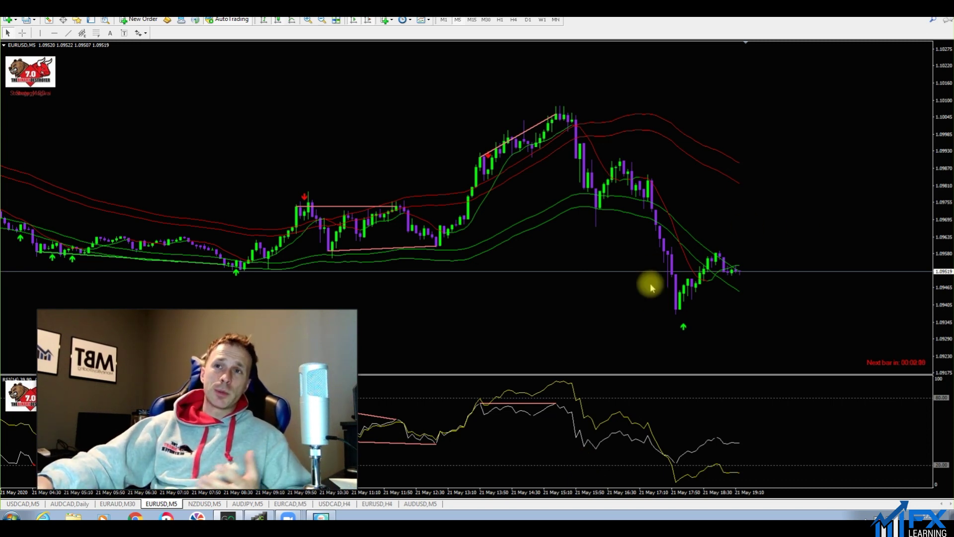
Step: Measure the EURUSD rise from the low with the crosshair, and check today's closed trades in cTrader before returning to MetaTrader
{"action": "middle_click", "coordinate": [677, 287]}
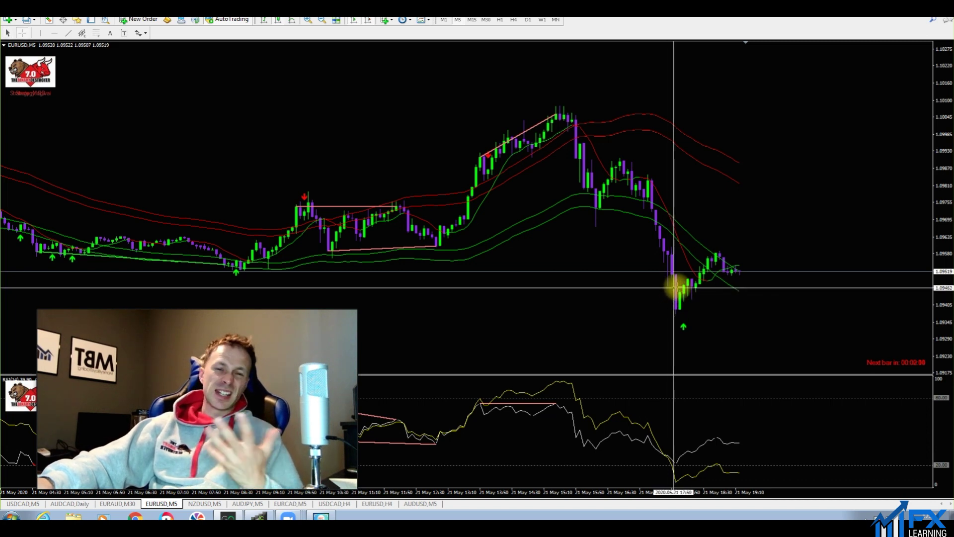
{"action": "left_click_drag", "start_coordinate": [688, 286], "coordinate": [716, 255]}
{"action": "left_click", "coordinate": [259, 517]}
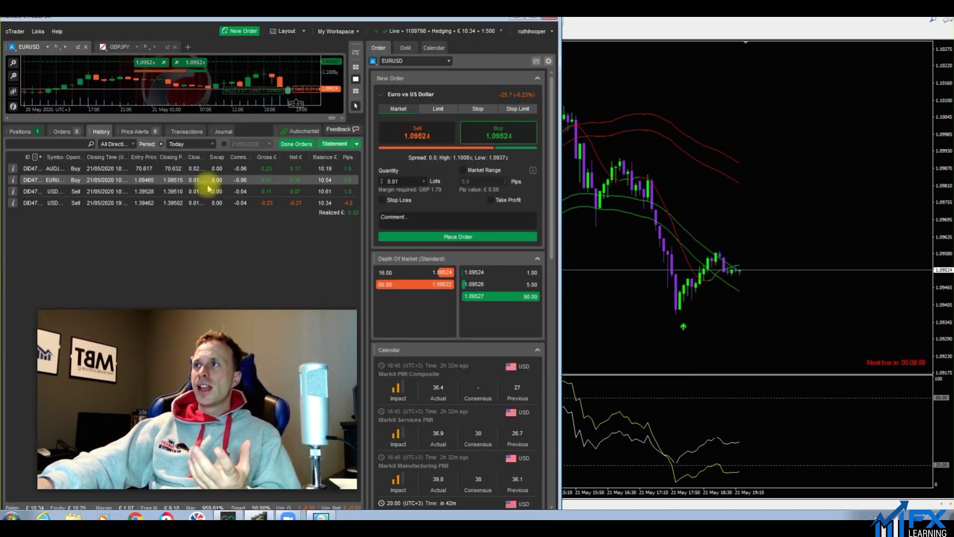
{"action": "left_click", "coordinate": [685, 265]}
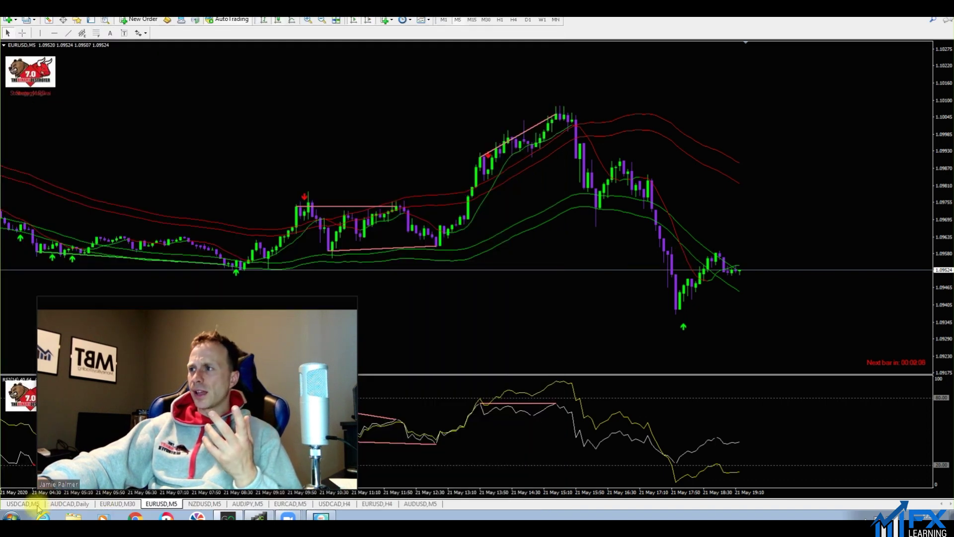
Step: Show the USDCAD chart on the one-hour timeframe and dismiss the price alert
{"action": "left_click", "coordinate": [37, 504]}
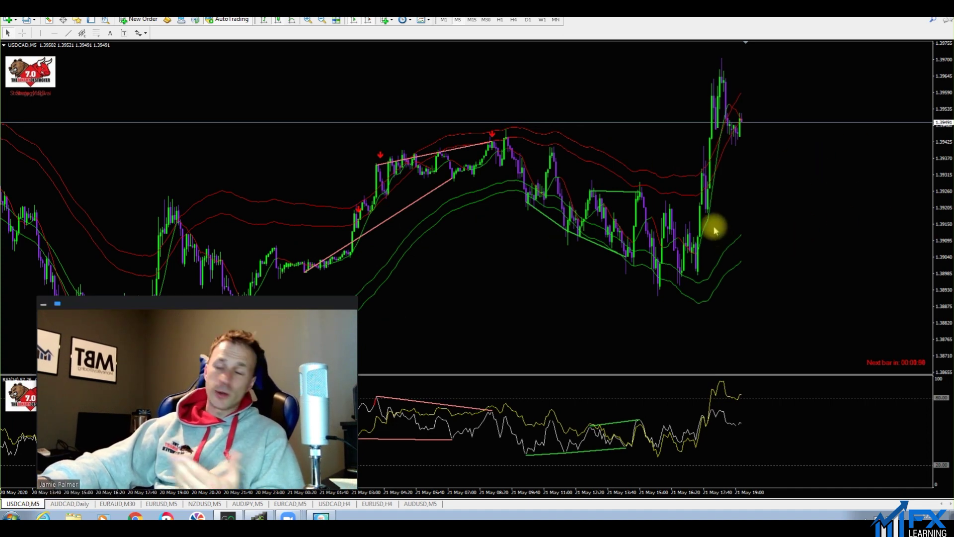
{"action": "left_click", "coordinate": [499, 20]}
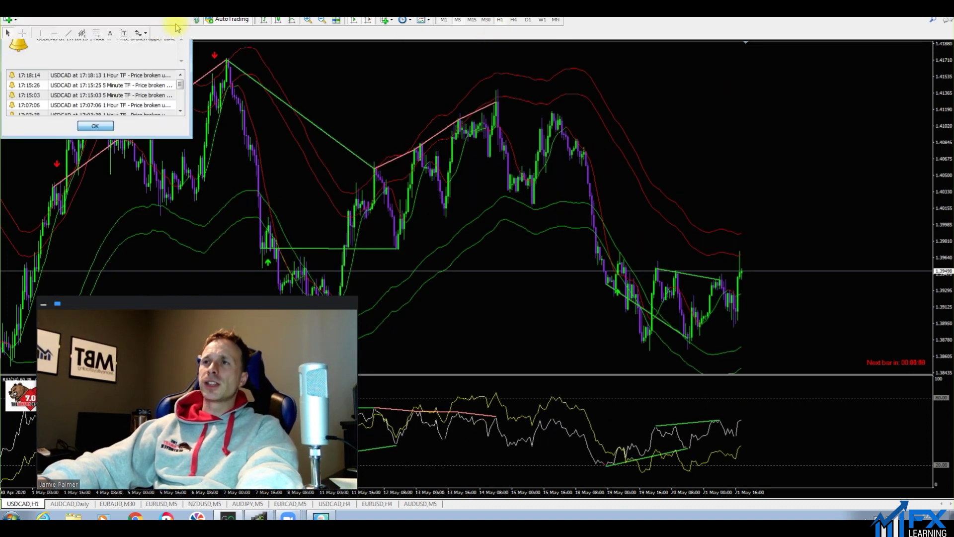
{"action": "left_click", "coordinate": [178, 22]}
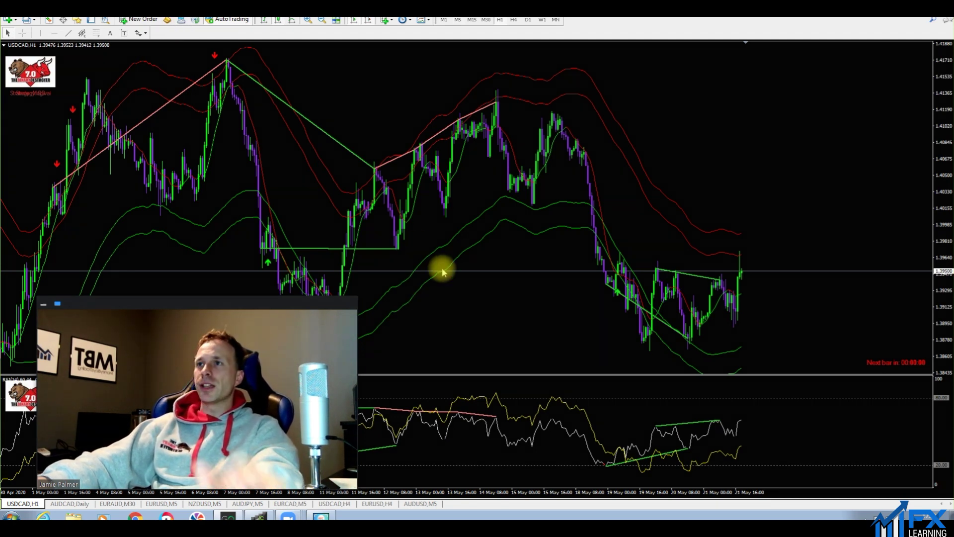
Step: Box the USDCAD zone from the 12 May low to the current price with a temporary rectangle, and clear it after switching to cTrader
{"action": "mouse_move", "coordinate": [390, 245]}
{"action": "left_mouse_down"}
{"action": "mouse_move", "coordinate": [827, 275]}
{"action": "mouse_move", "coordinate": [800, 258]}
{"action": "left_mouse_up"}
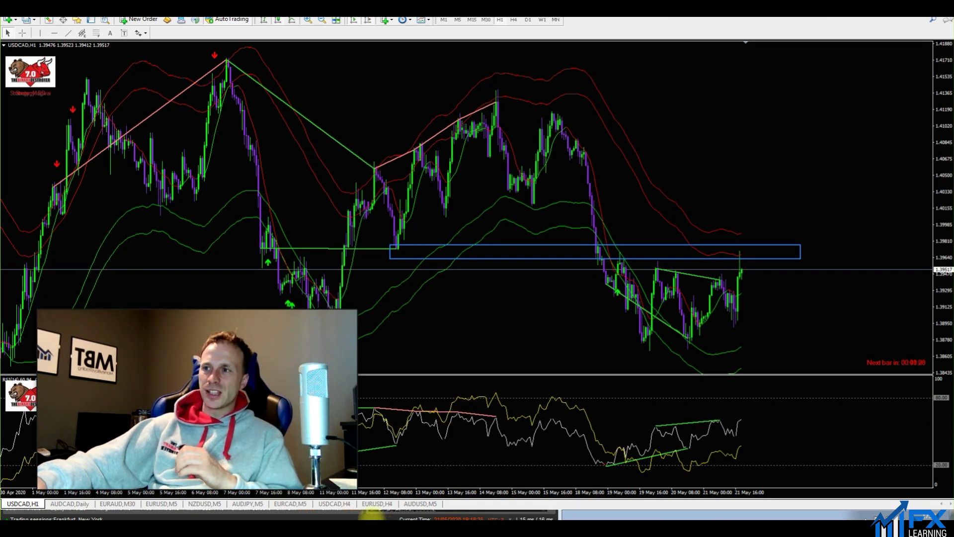
{"action": "left_click", "coordinate": [374, 515]}
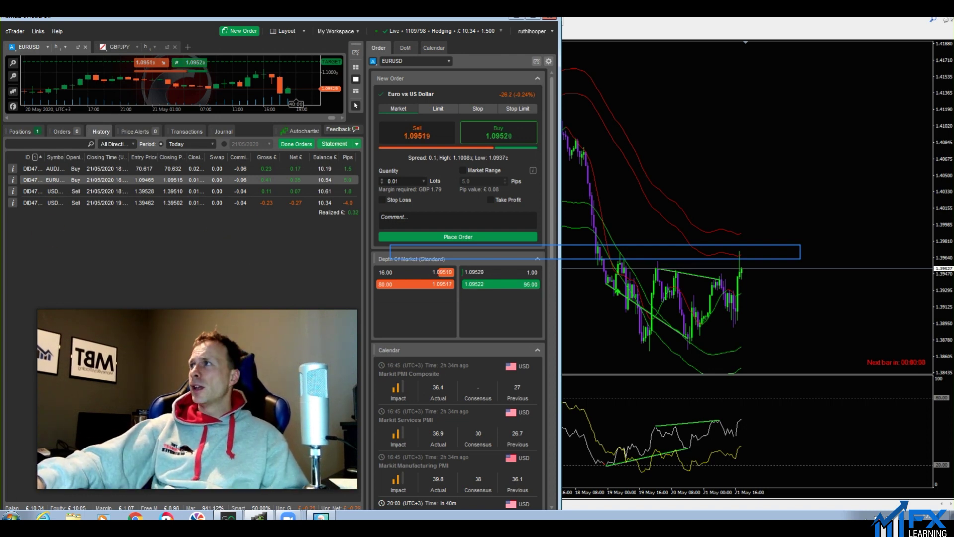
{"action": "key", "text": "Escape"}
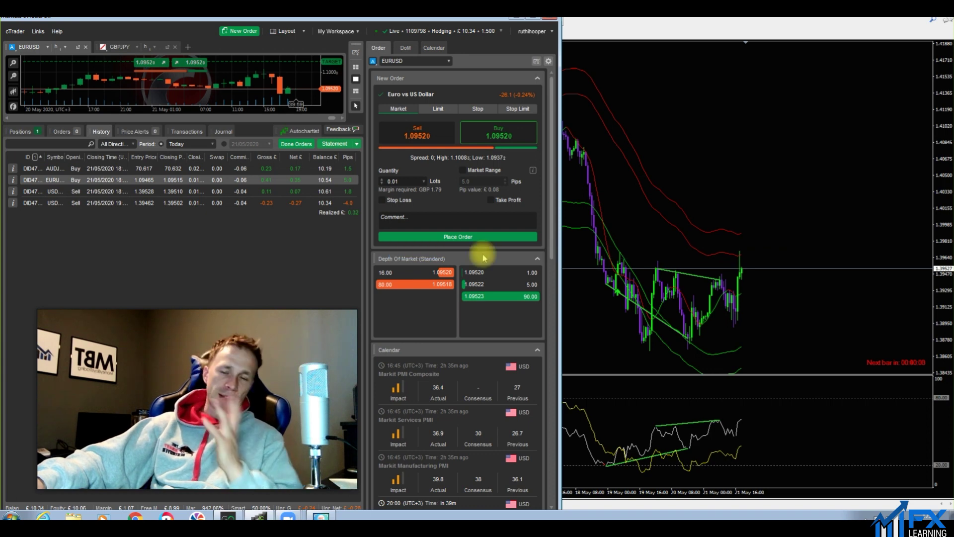
{"action": "left_click", "coordinate": [680, 170]}
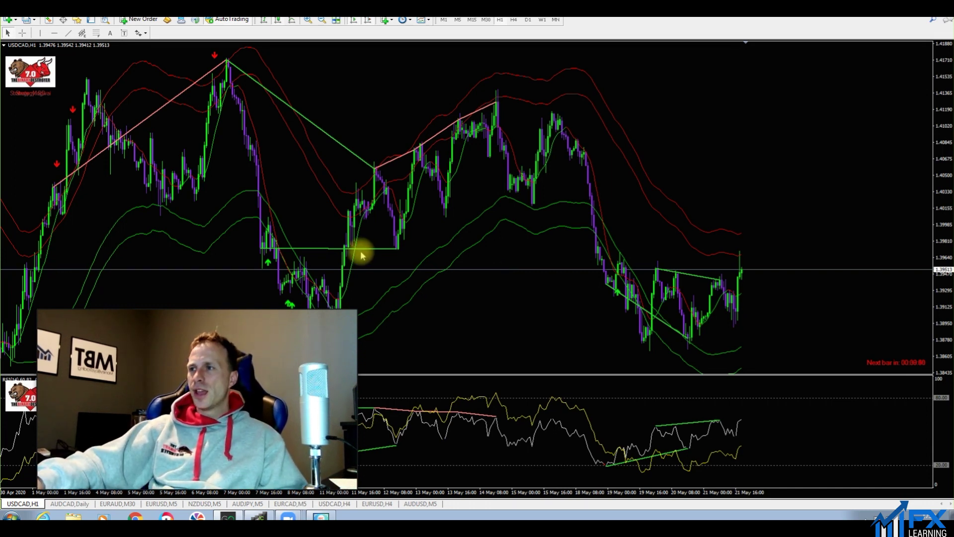
Step: Switch the USDCAD chart to the M5 timeframe and dismiss the price alert
{"action": "mouse_move", "coordinate": [268, 332]}
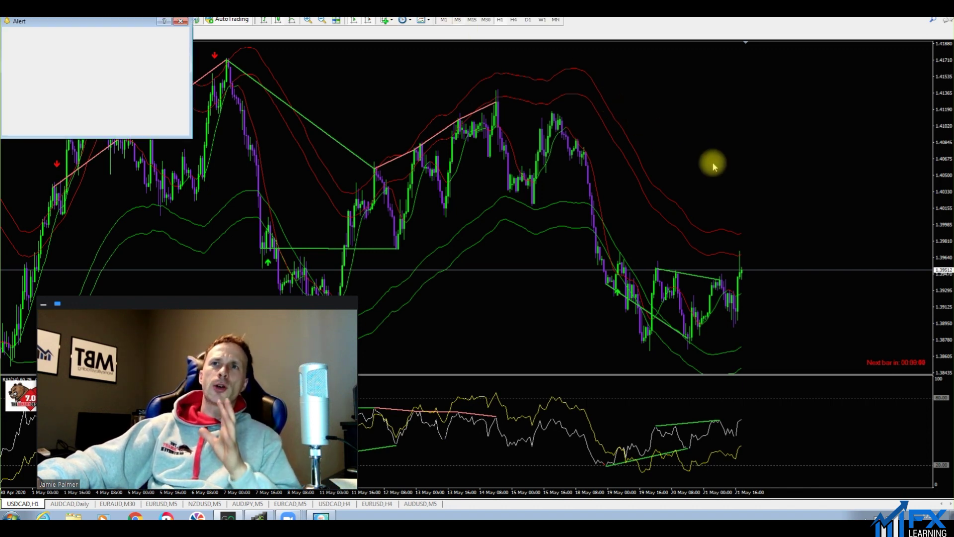
{"action": "type", "text": "M5"}
{"action": "key", "text": "Return"}
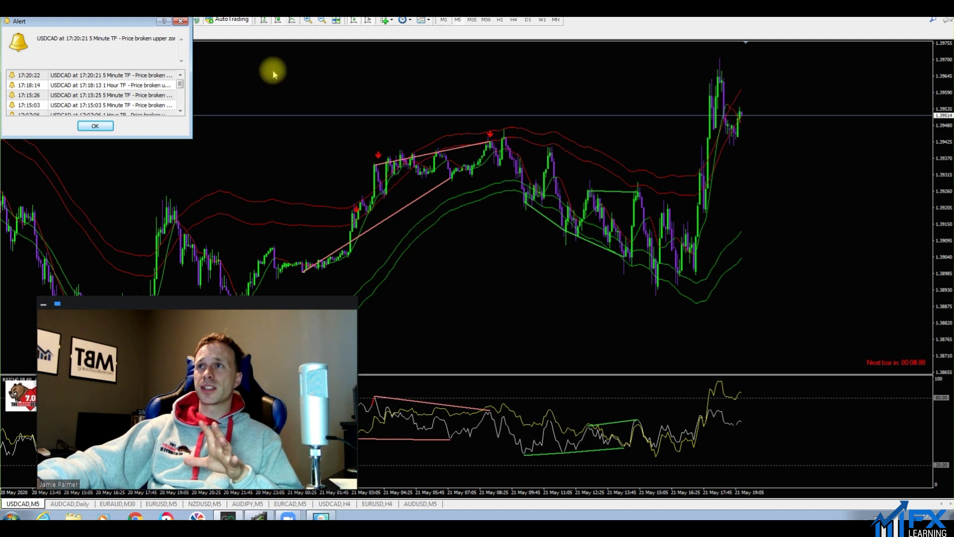
{"action": "left_click", "coordinate": [180, 21]}
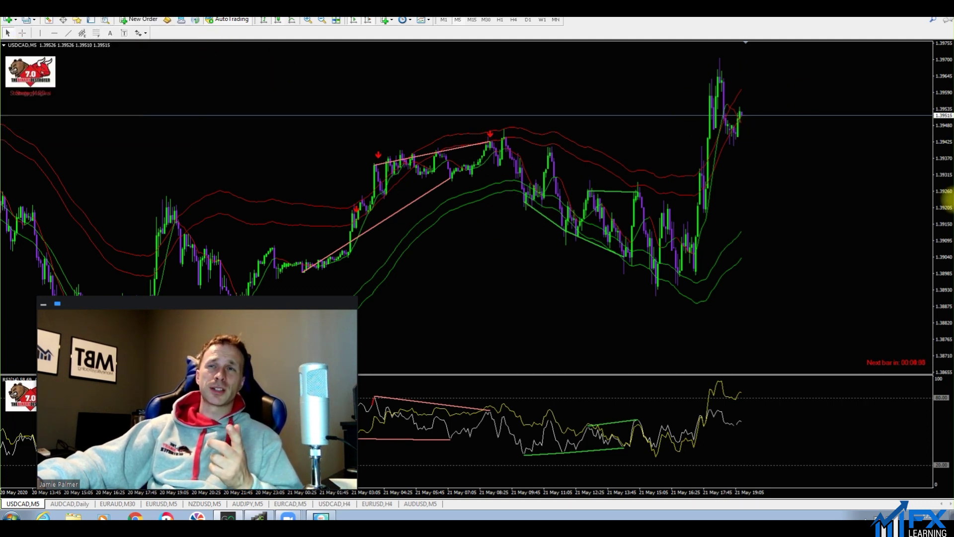
Step: Compress the USDCAD price scale slightly and inspect the recent pullback candles with the crosshair
{"action": "left_click_drag", "start_coordinate": [948, 200], "coordinate": [949, 218]}
{"action": "middle_click", "coordinate": [730, 134]}
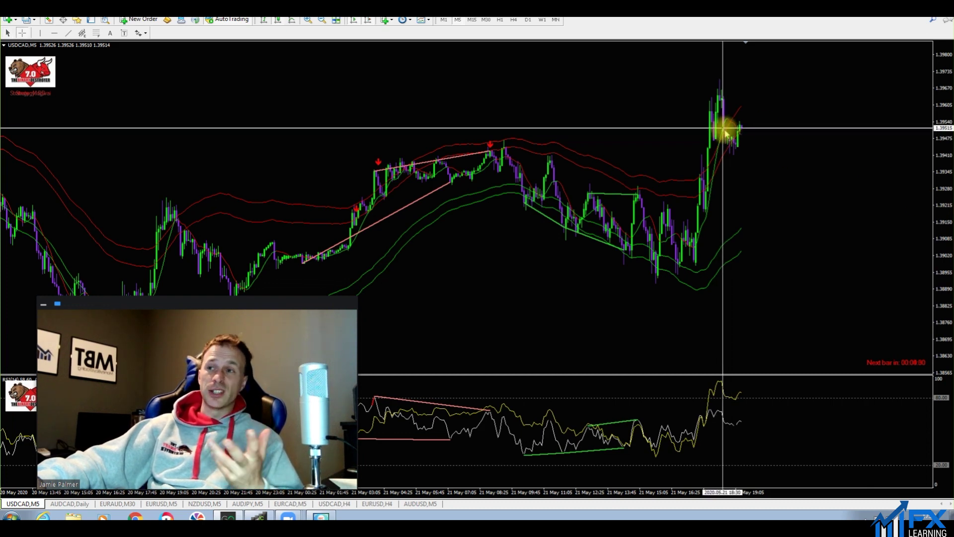
{"action": "middle_click", "coordinate": [725, 132]}
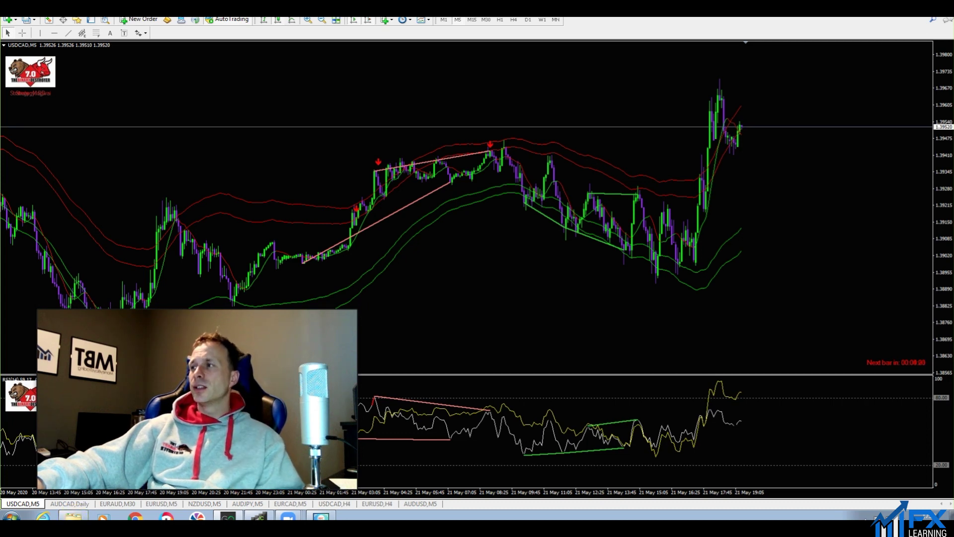
Step: Examine the saved EURUSD M5 screenshot from 20 May in the photo viewer, and return to MetaTrader
{"action": "key", "text": "alt+Tab"}
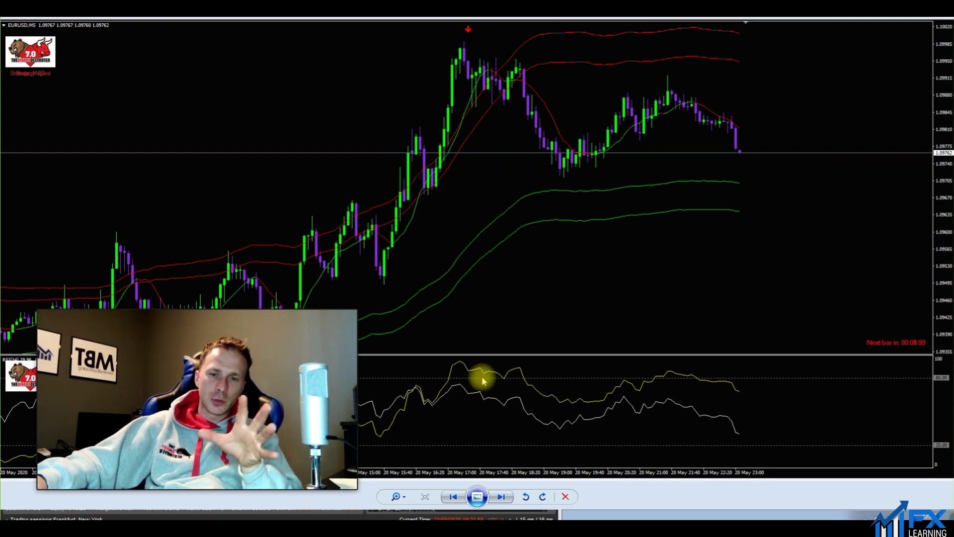
{"action": "mouse_move", "coordinate": [631, 520]}
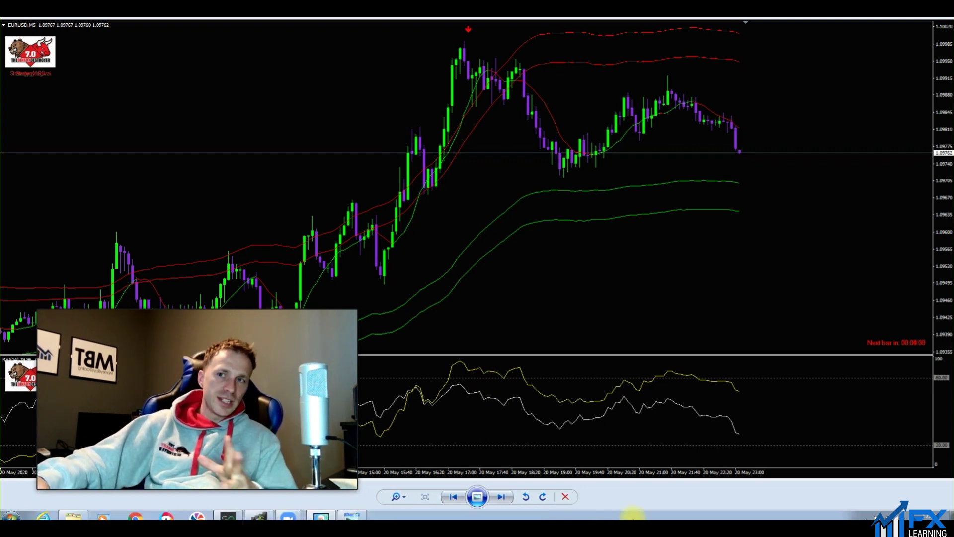
{"action": "left_click", "coordinate": [228, 517]}
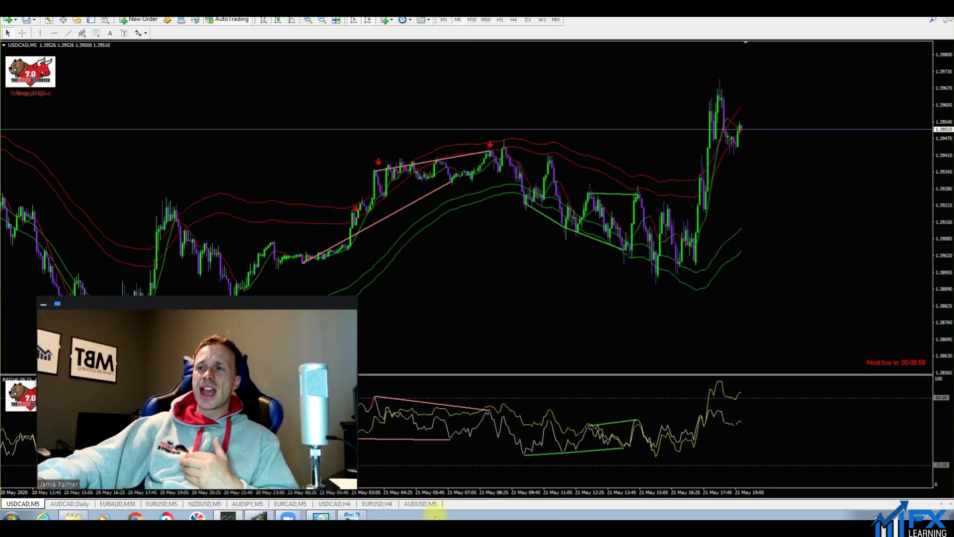
Step: Trace the EURUSD H4 swings between the two red horizontal levels with temporary arrows, and clear the annotations
{"action": "left_click", "coordinate": [386, 503]}
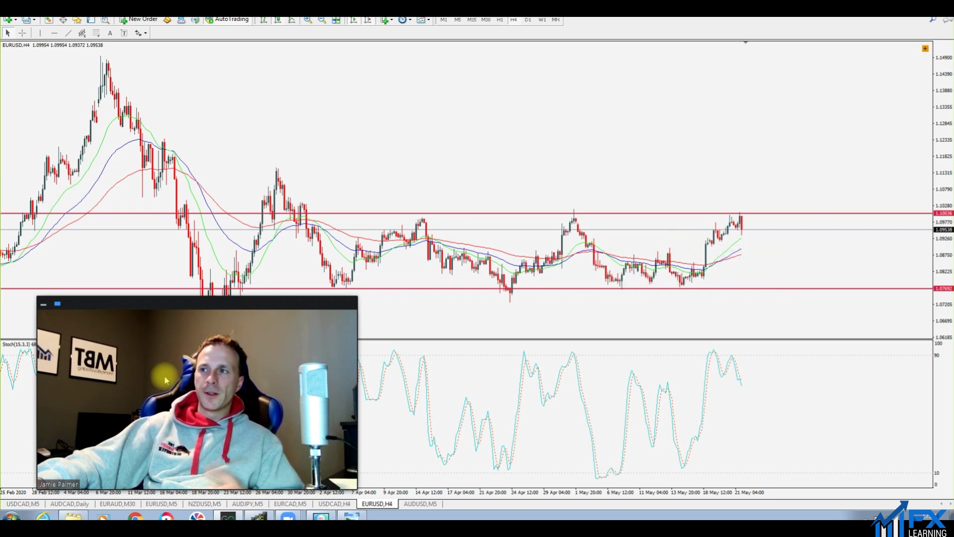
{"action": "left_click_drag", "start_coordinate": [429, 337], "coordinate": [195, 493]}
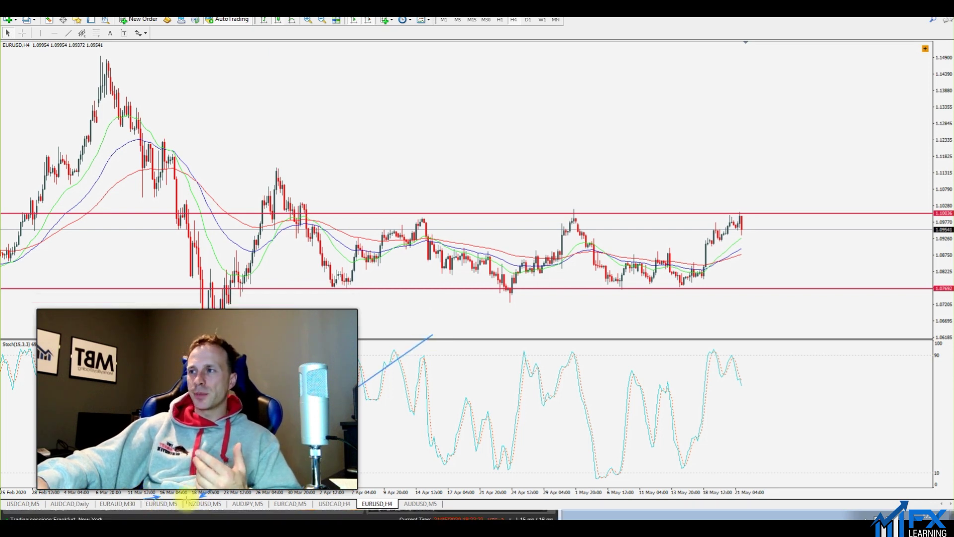
{"action": "mouse_move", "coordinate": [277, 118]}
{"action": "left_mouse_down"}
{"action": "mouse_move", "coordinate": [337, 230]}
{"action": "mouse_move", "coordinate": [330, 267]}
{"action": "mouse_move", "coordinate": [340, 286]}
{"action": "mouse_move", "coordinate": [411, 202]}
{"action": "mouse_move", "coordinate": [475, 285]}
{"action": "mouse_move", "coordinate": [511, 283]}
{"action": "mouse_move", "coordinate": [514, 219]}
{"action": "mouse_move", "coordinate": [576, 202]}
{"action": "mouse_move", "coordinate": [597, 243]}
{"action": "left_mouse_up"}
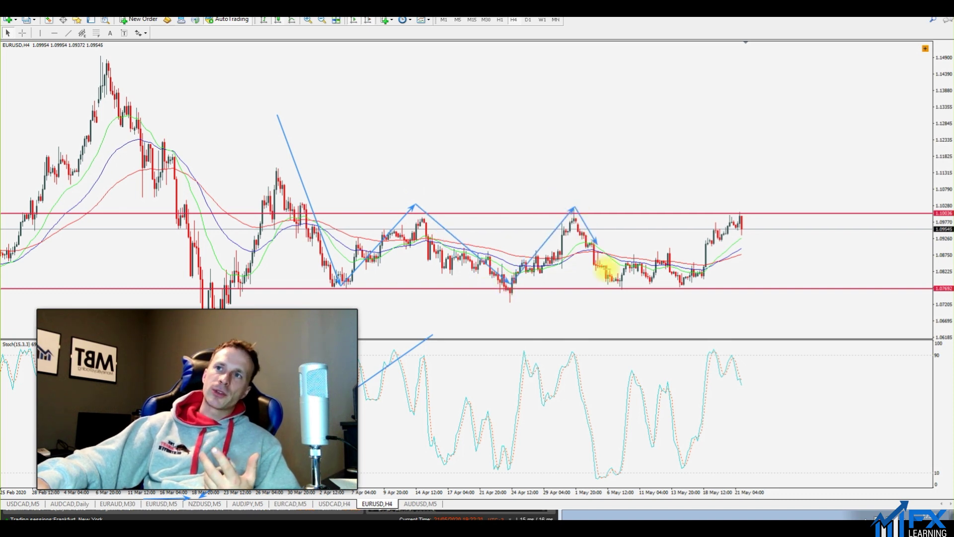
{"action": "left_click_drag", "start_coordinate": [612, 281], "coordinate": [656, 252]}
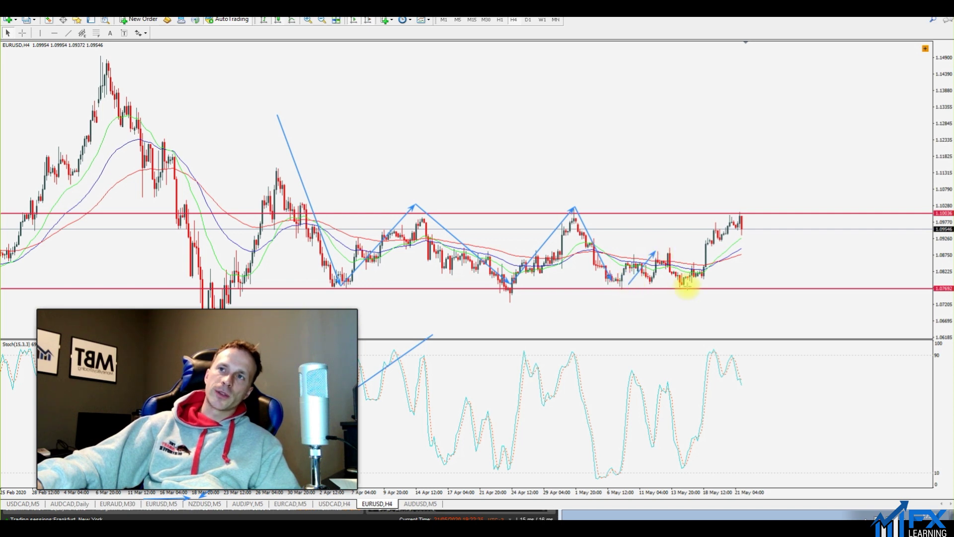
{"action": "left_click_drag", "start_coordinate": [691, 288], "coordinate": [741, 205]}
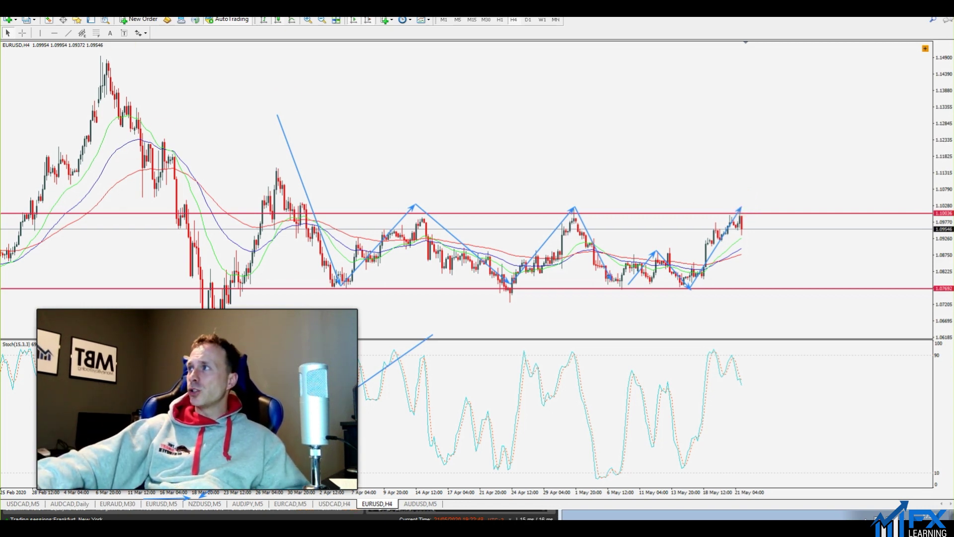
{"action": "key", "text": "Escape"}
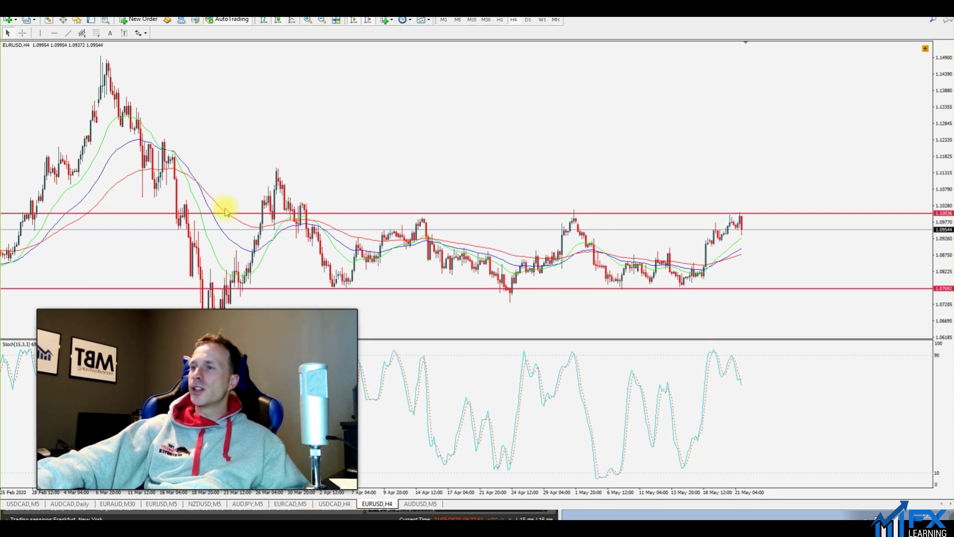
Step: Review the saved EURUSD M5 screenshot again around its sell arrow, and switch back to the EURUSD H4 chart
{"action": "mouse_move", "coordinate": [376, 515]}
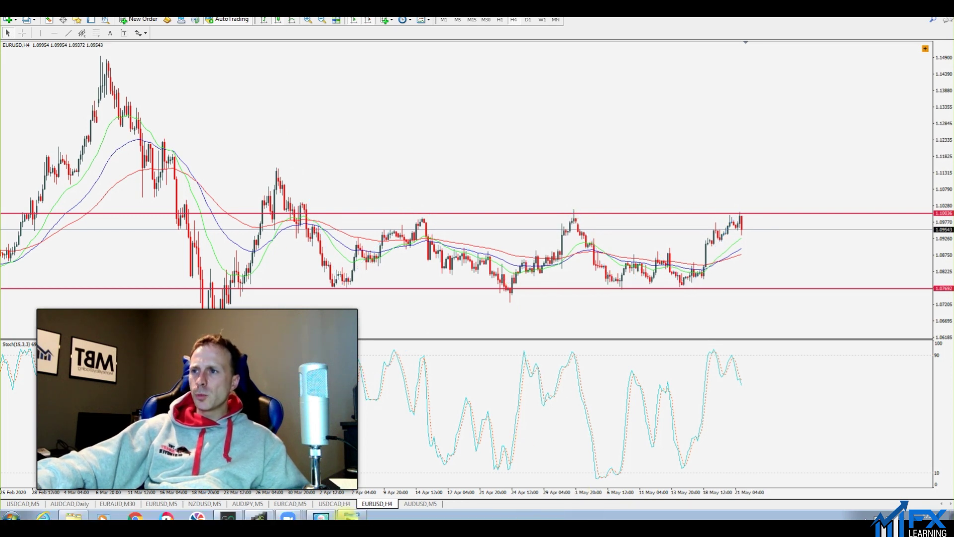
{"action": "left_click", "coordinate": [350, 515]}
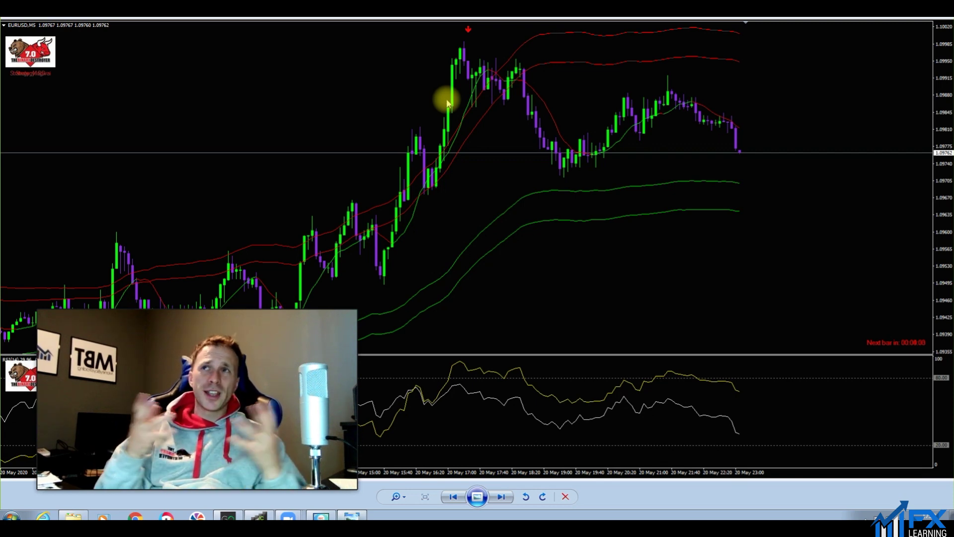
{"action": "mouse_move", "coordinate": [314, 447]}
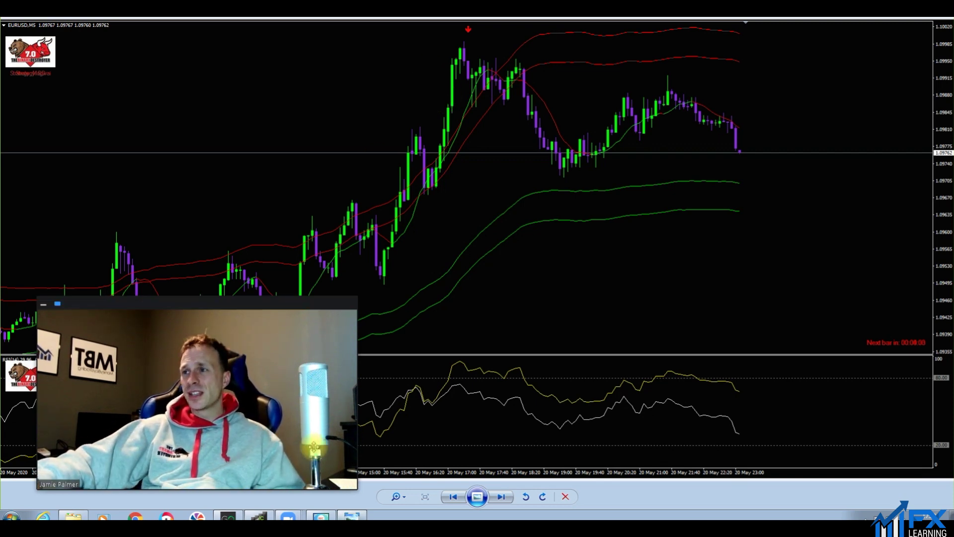
{"action": "left_click", "coordinate": [258, 514]}
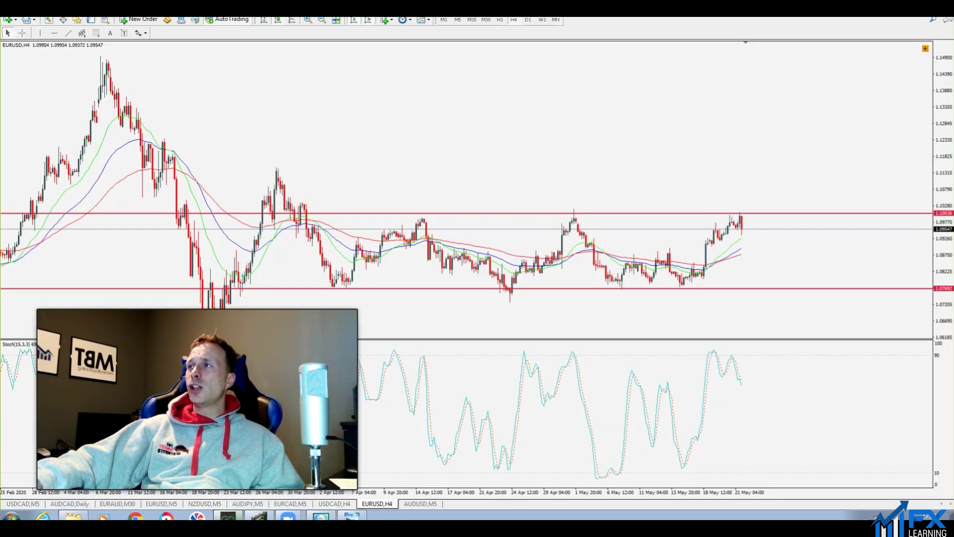
{"action": "left_click", "coordinate": [229, 516]}
{"action": "left_click", "coordinate": [753, 283]}
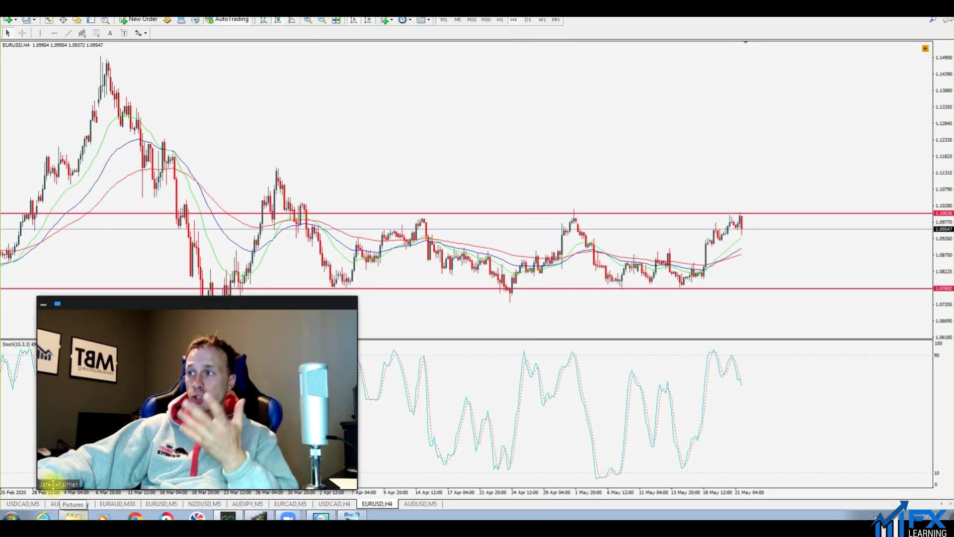
Step: Draw a horizontal line on the USDCAD M5 chart at about 1.3944, along the 21 May morning highs
{"action": "left_click", "coordinate": [22, 504]}
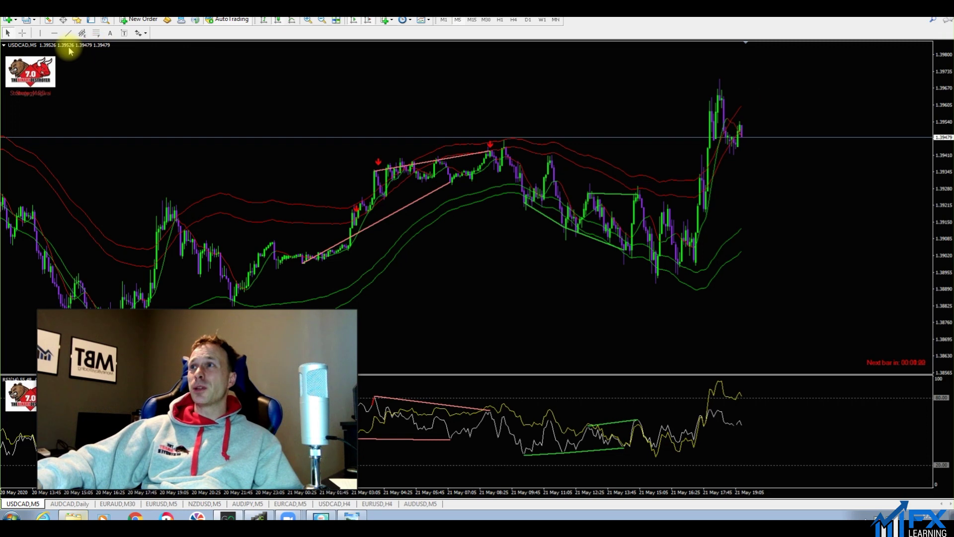
{"action": "left_click", "coordinate": [54, 33]}
{"action": "left_click_drag", "start_coordinate": [377, 100], "coordinate": [403, 149]}
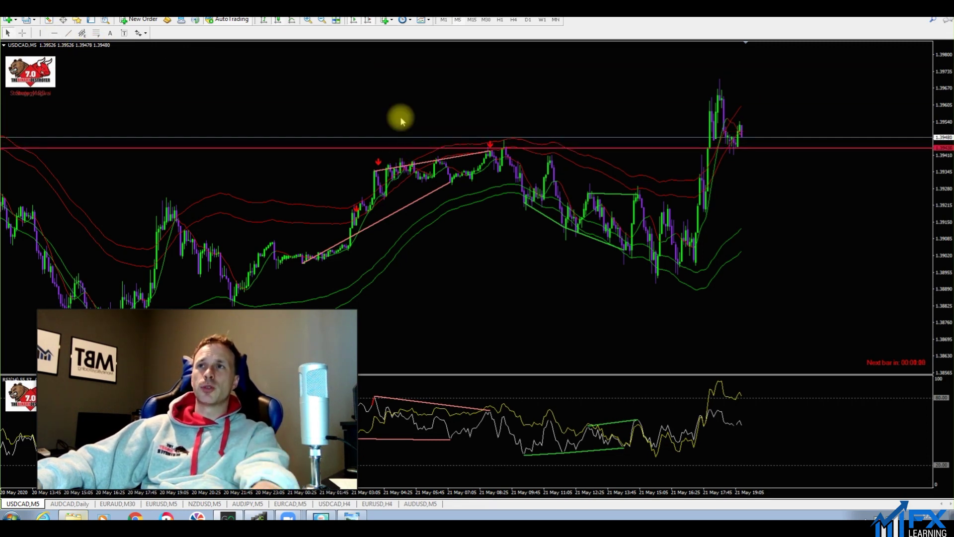
Step: Measure from the 21 May morning sell arrow to the evening rally with the crosshair, and check the closed USDCAD sell trades in cTrader
{"action": "key", "text": "plus"}
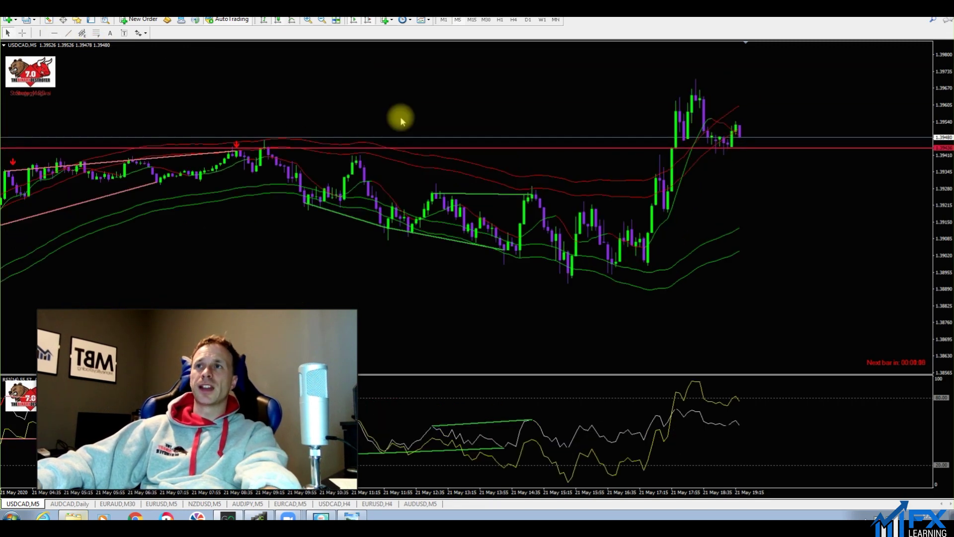
{"action": "middle_click", "coordinate": [239, 149]}
{"action": "left_click_drag", "start_coordinate": [239, 148], "coordinate": [684, 168]}
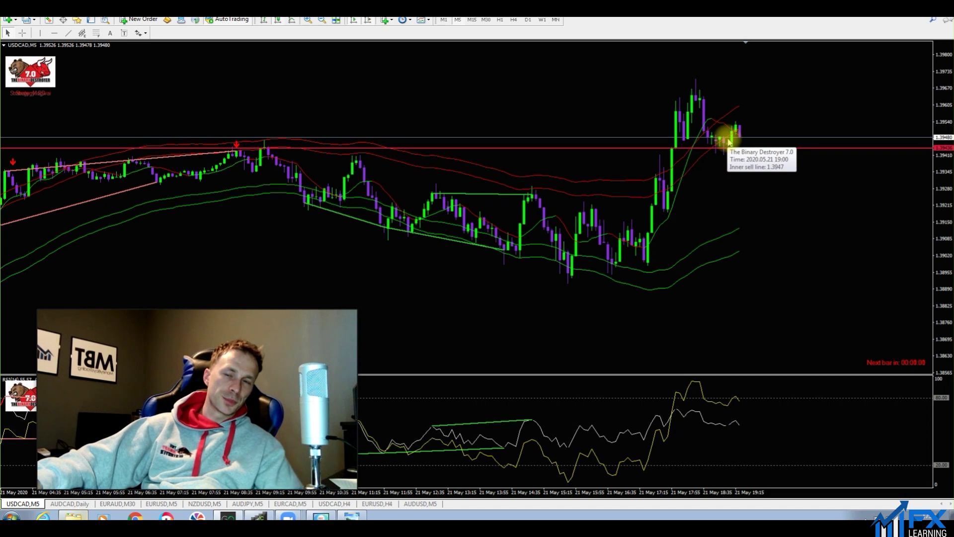
{"action": "left_click", "coordinate": [259, 516]}
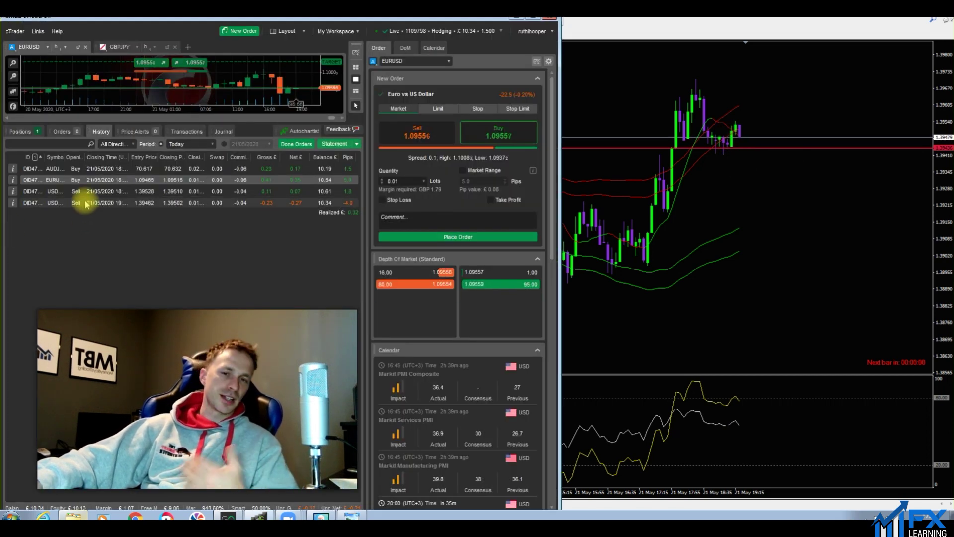
{"action": "left_click", "coordinate": [897, 258]}
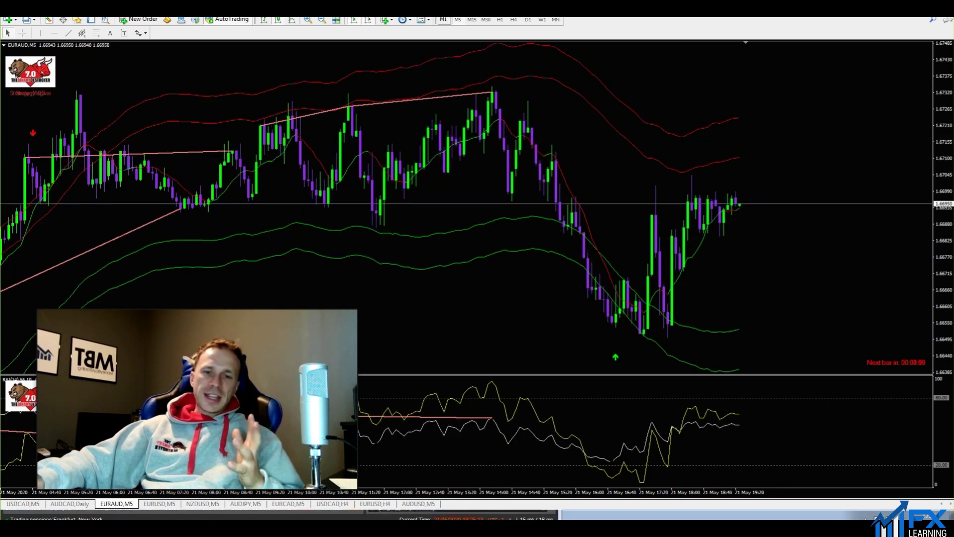
Step: Switch EURAUD to M5 and examine the 21 May afternoon drop around the green buy arrow at several zoom levels
{"action": "mouse_move", "coordinate": [211, 391]}
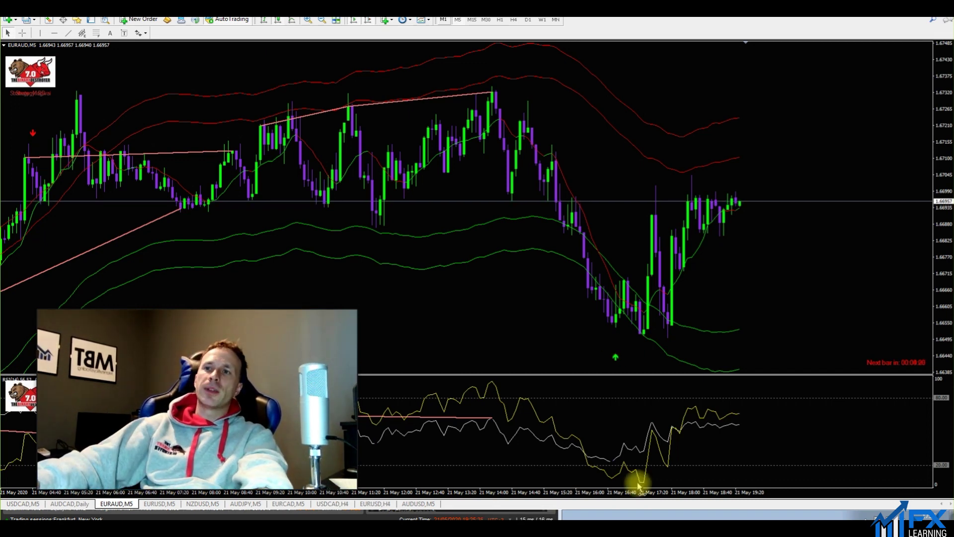
{"action": "left_click_drag", "start_coordinate": [639, 489], "coordinate": [635, 485]}
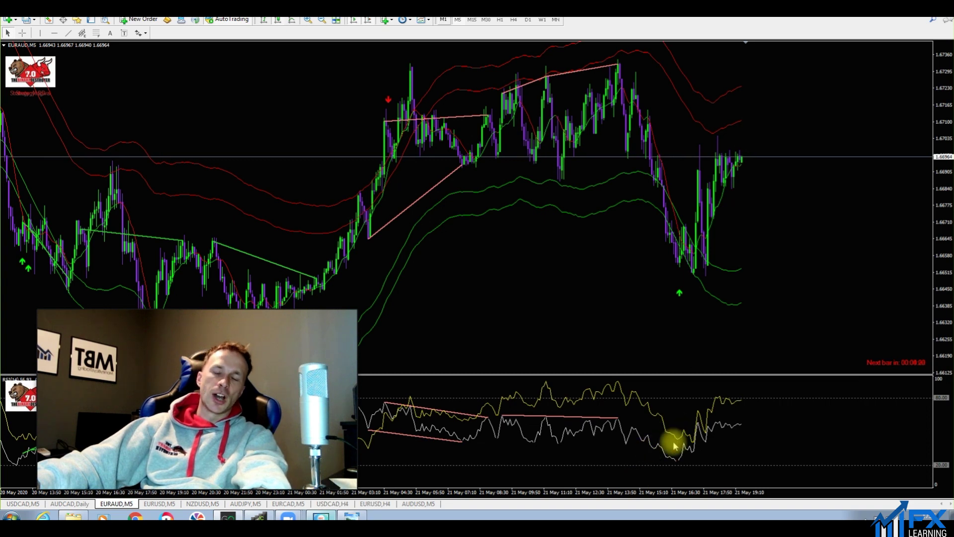
{"action": "key", "text": "plus"}
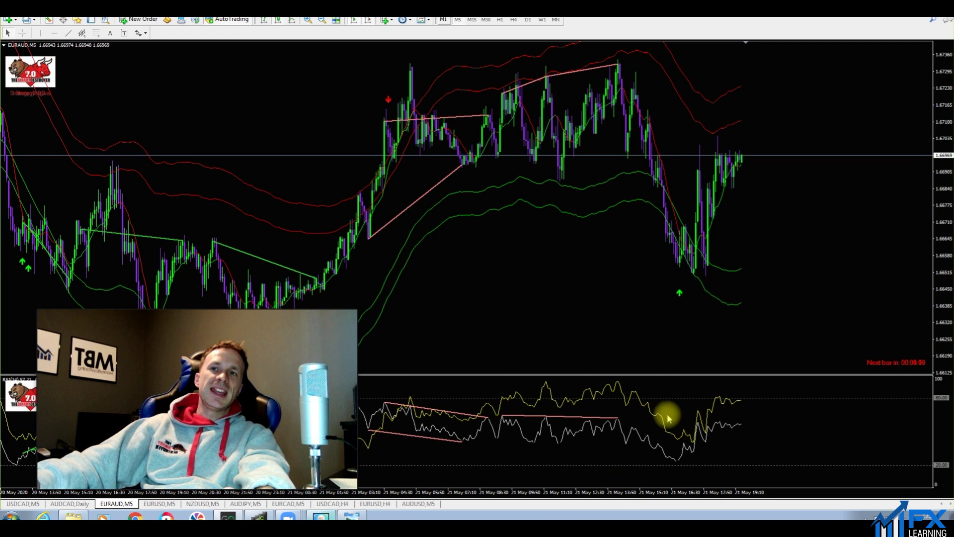
{"action": "key", "text": "plus"}
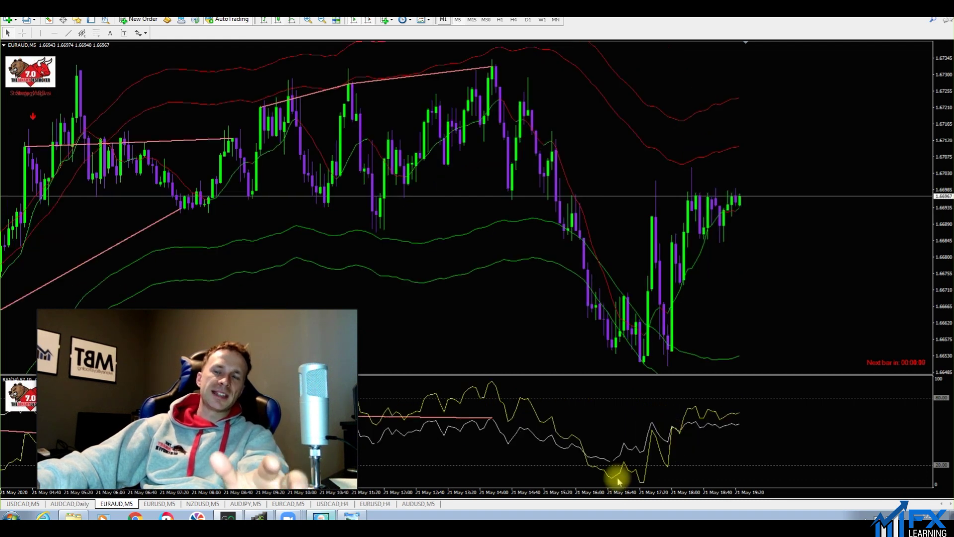
{"action": "key", "text": "plus"}
{"action": "key", "text": "plus"}
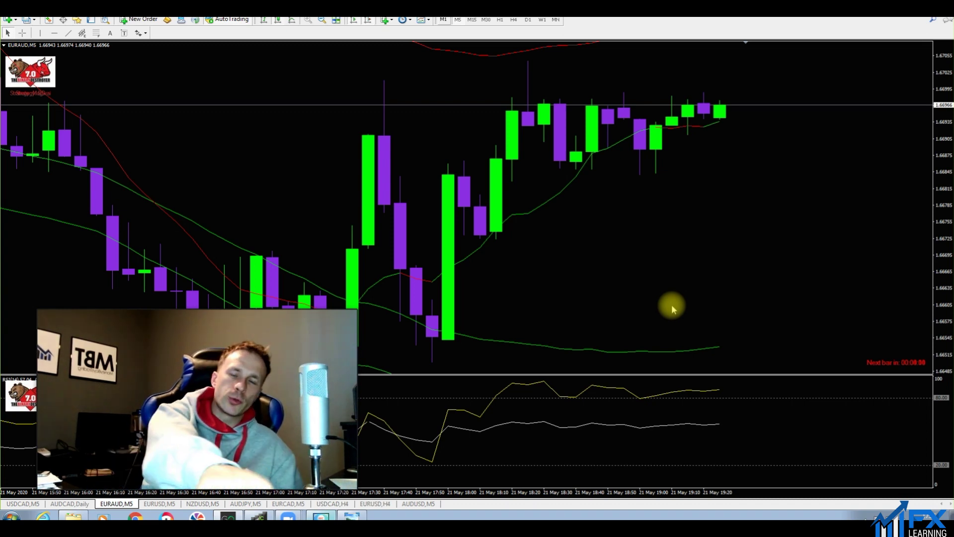
{"action": "key", "text": "minus"}
{"action": "key", "text": "minus"}
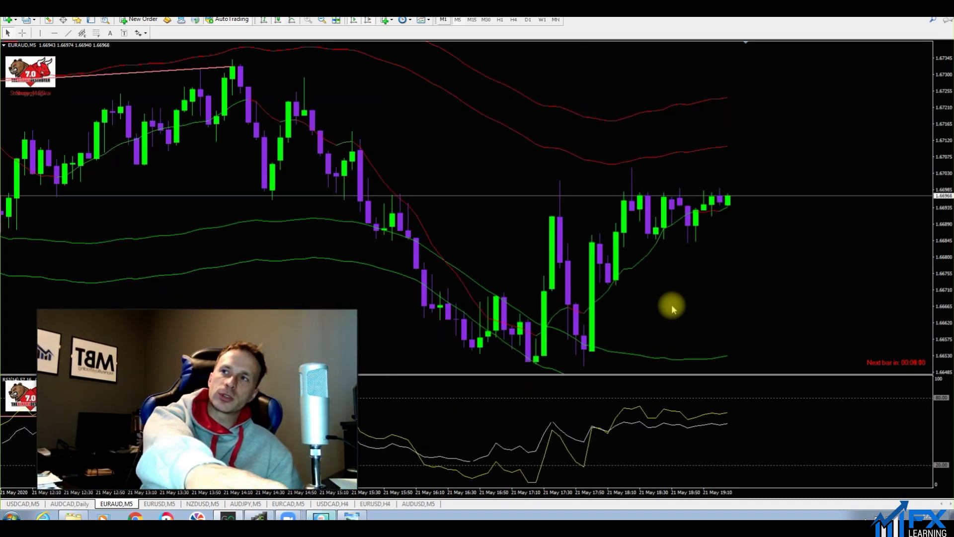
{"action": "left_click_drag", "start_coordinate": [944, 278], "coordinate": [950, 420]}
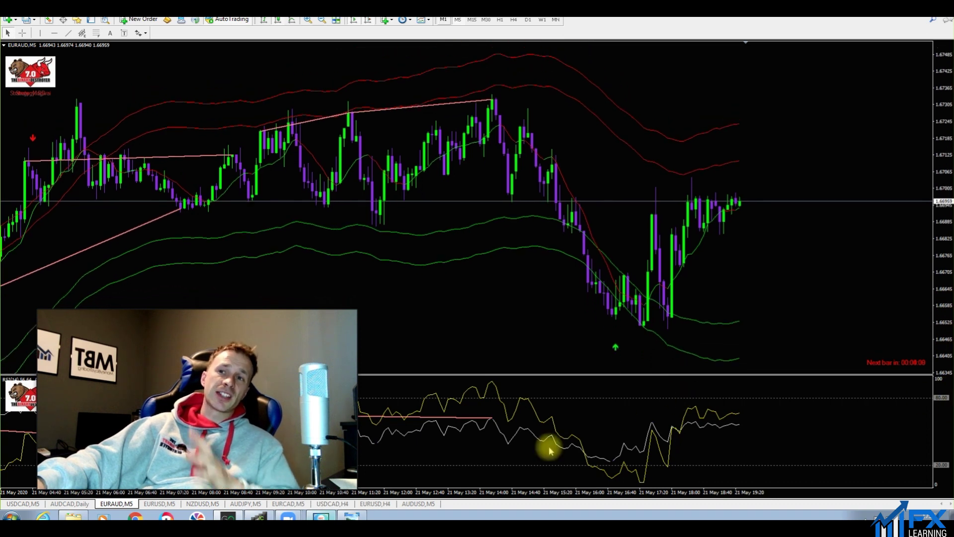
Step: Measure from the EURAUD candle at the 16:50 buy arrow on 21 May with the crosshair
{"action": "middle_click", "coordinate": [636, 325]}
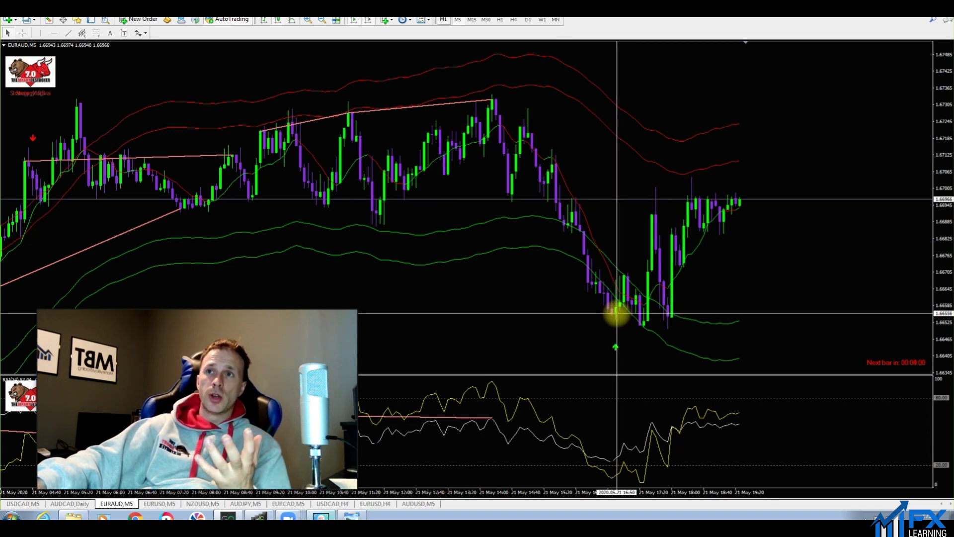
{"action": "left_click", "coordinate": [615, 316]}
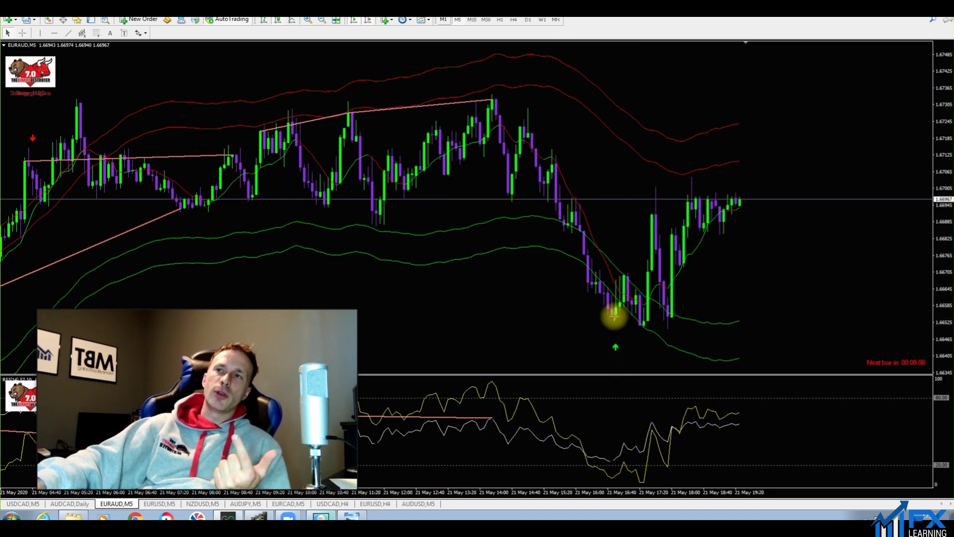
{"action": "middle_click", "coordinate": [615, 316]}
{"action": "middle_click", "coordinate": [617, 316]}
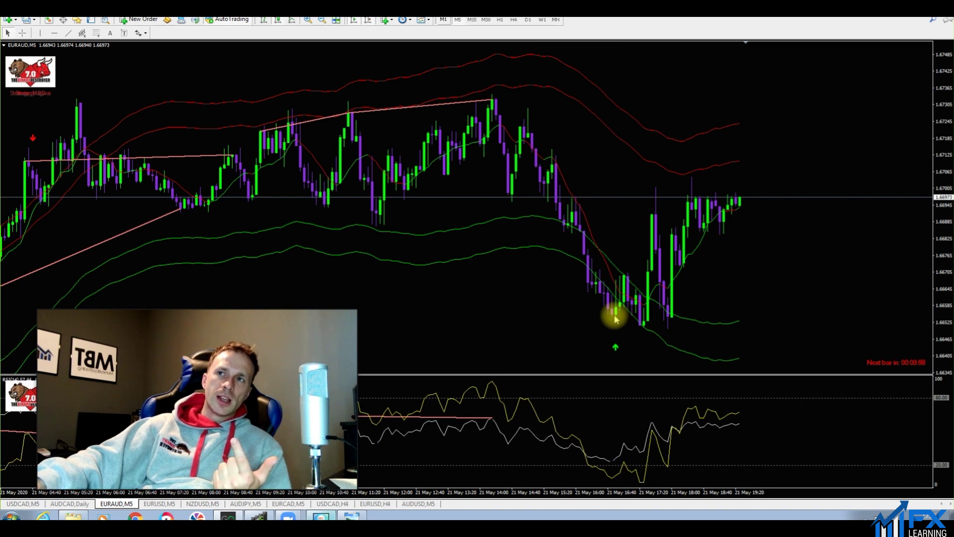
{"action": "middle_click", "coordinate": [615, 316]}
{"action": "left_click_drag", "start_coordinate": [615, 330], "coordinate": [614, 335]}
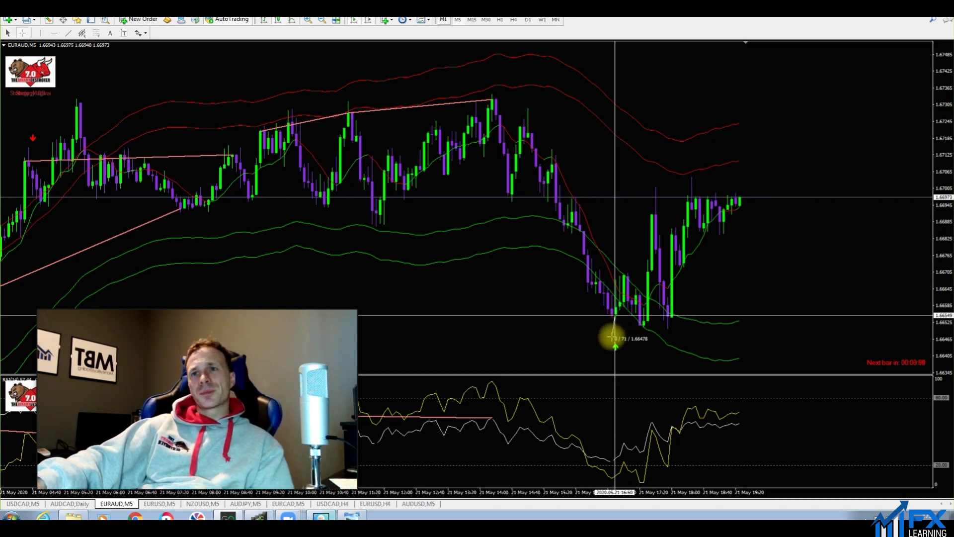
{"action": "left_click_drag", "start_coordinate": [615, 343], "coordinate": [621, 284]}
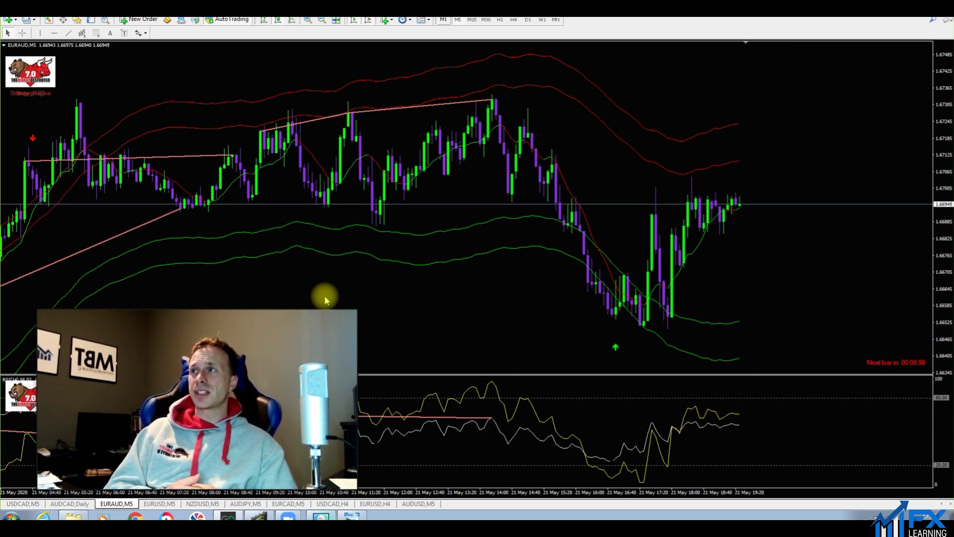
Step: Inspect the early-morning 21 May sell arrow and its surrounding swing on EURAUD M5 with the crosshair
{"action": "left_click_drag", "start_coordinate": [198, 230], "coordinate": [367, 107]}
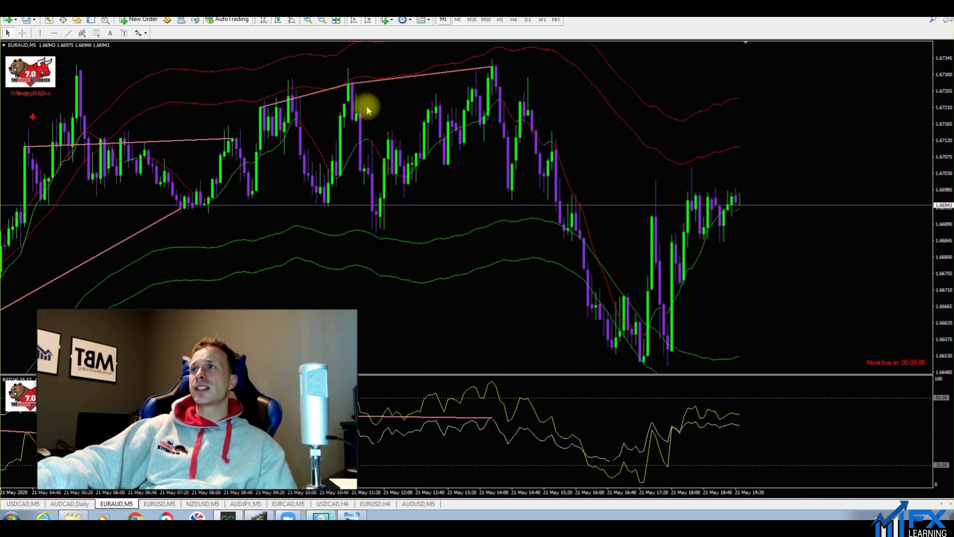
{"action": "left_click", "coordinate": [355, 20]}
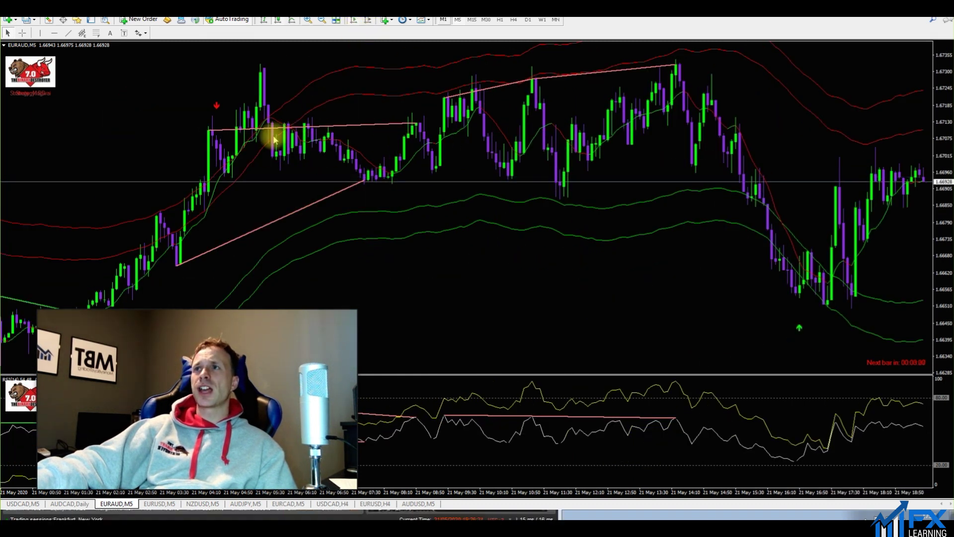
{"action": "left_click_drag", "start_coordinate": [306, 153], "coordinate": [543, 70]}
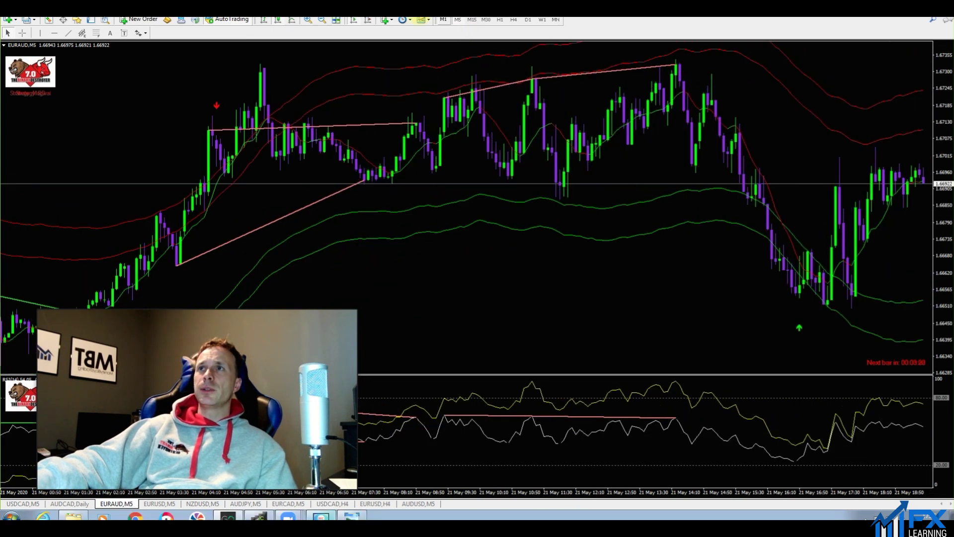
{"action": "left_click_drag", "start_coordinate": [366, 149], "coordinate": [798, 219]}
{"action": "left_click_drag", "start_coordinate": [697, 148], "coordinate": [668, 155]}
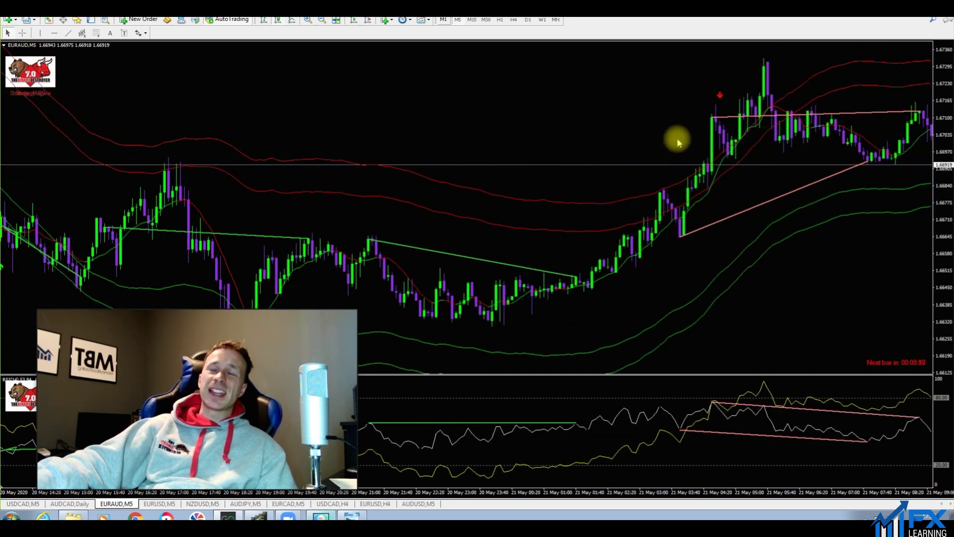
{"action": "middle_click", "coordinate": [723, 120]}
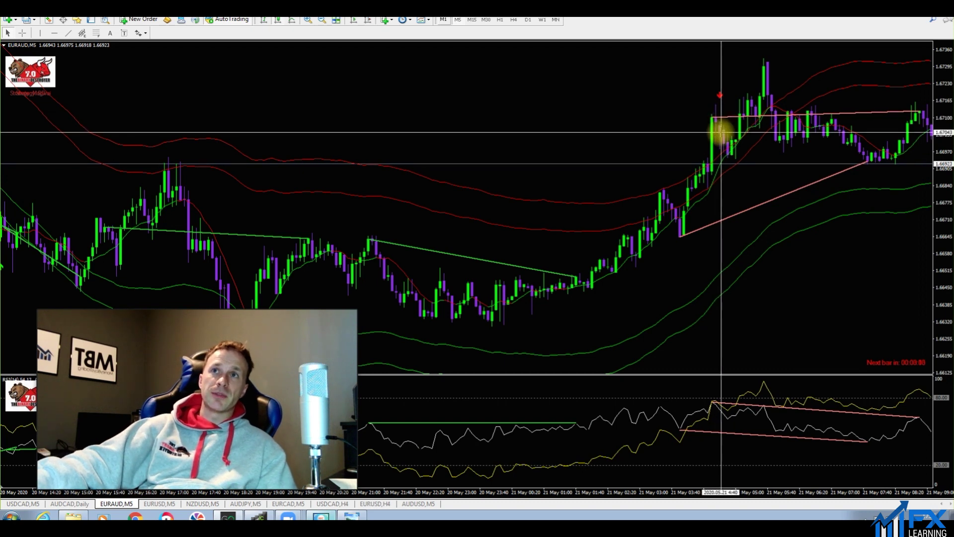
{"action": "left_click_drag", "start_coordinate": [734, 160], "coordinate": [732, 162]}
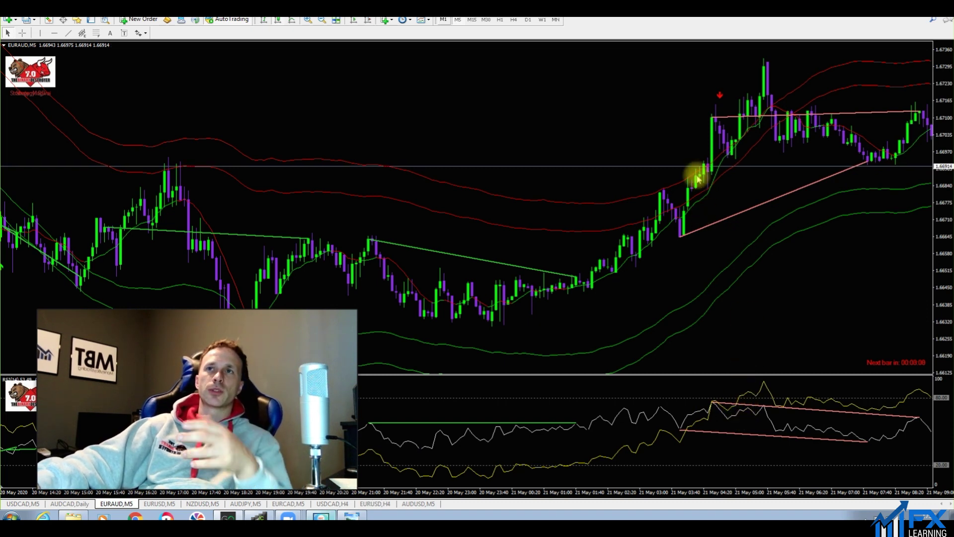
Step: Show EURAUD on the H1 timeframe as a line chart with free space after the latest bar
{"action": "left_click", "coordinate": [497, 21]}
{"action": "left_click_drag", "start_coordinate": [393, 116], "coordinate": [355, 133]}
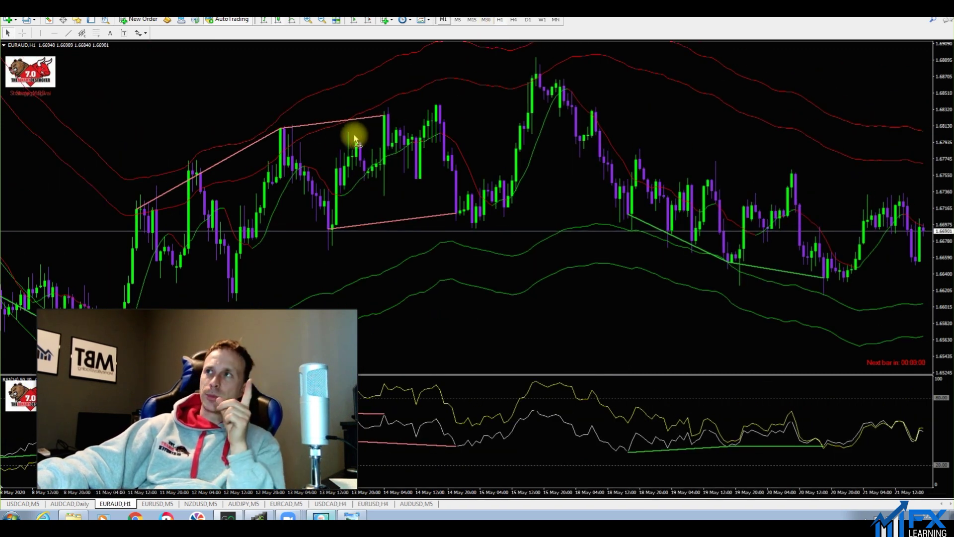
{"action": "left_click", "coordinate": [292, 24]}
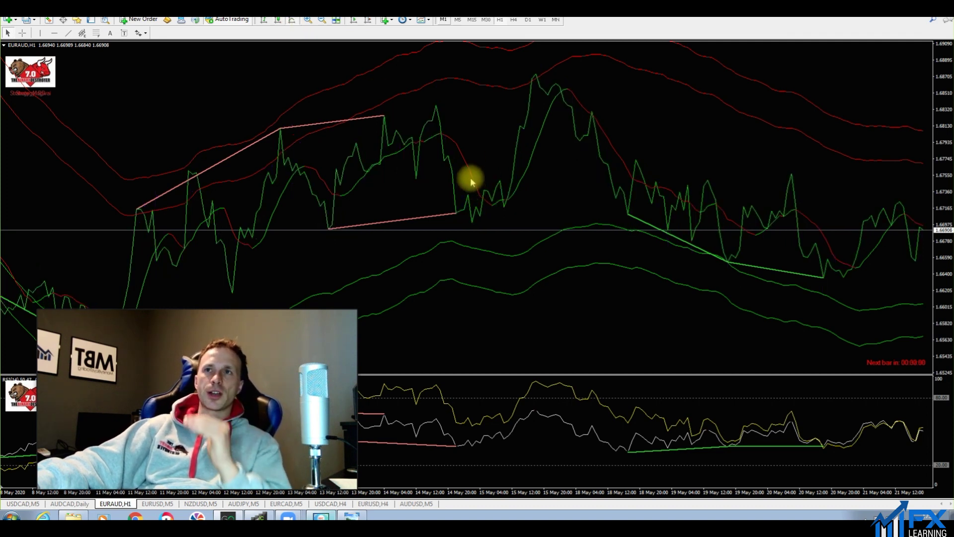
{"action": "left_click", "coordinate": [369, 22]}
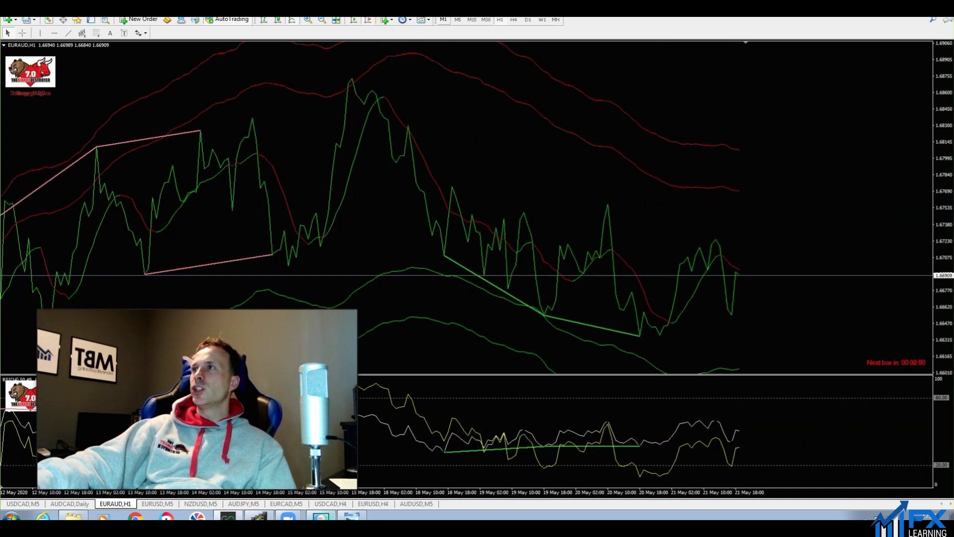
Step: Draw a horizontal line on EURAUD H1 at about 1.6754, along the 20 May high, and return to M5
{"action": "left_click", "coordinate": [57, 36]}
{"action": "left_click_drag", "start_coordinate": [639, 219], "coordinate": [555, 208]}
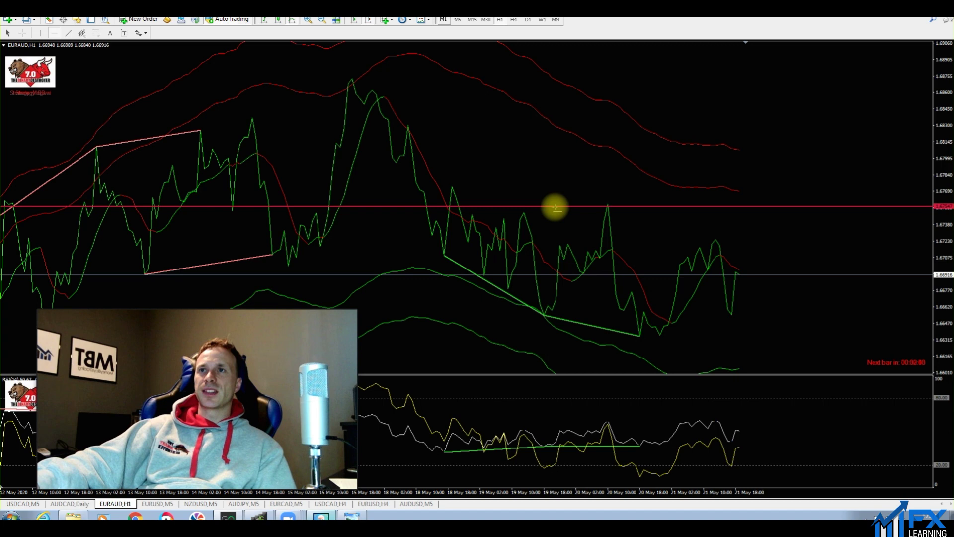
{"action": "left_click", "coordinate": [456, 20]}
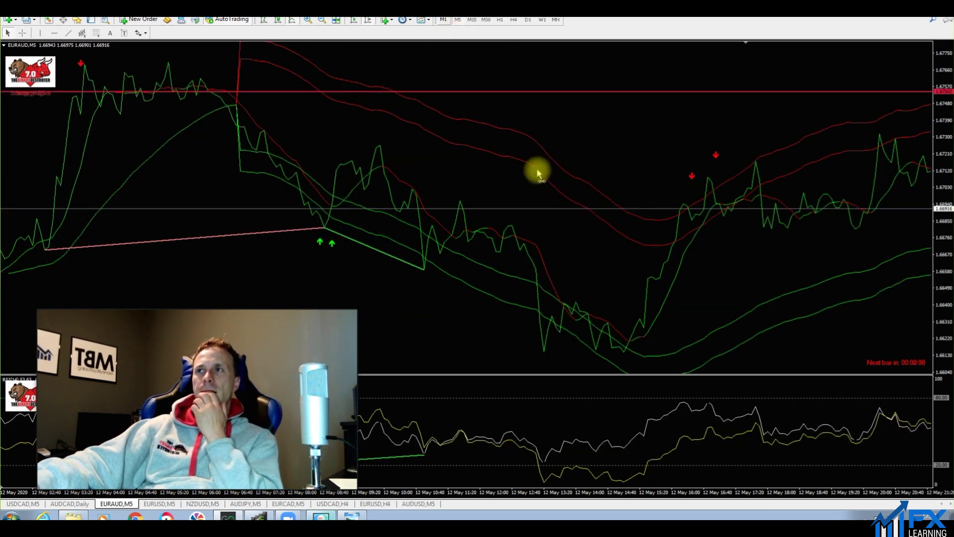
Step: Examine how EURAUD M5 price behaved around the red horizontal line from 12 to 18 May
{"action": "scroll", "coordinate": [537, 169], "scroll_direction": "down", "scroll_amount": 2}
{"action": "scroll", "coordinate": [439, 180], "scroll_direction": "down", "scroll_amount": 5}
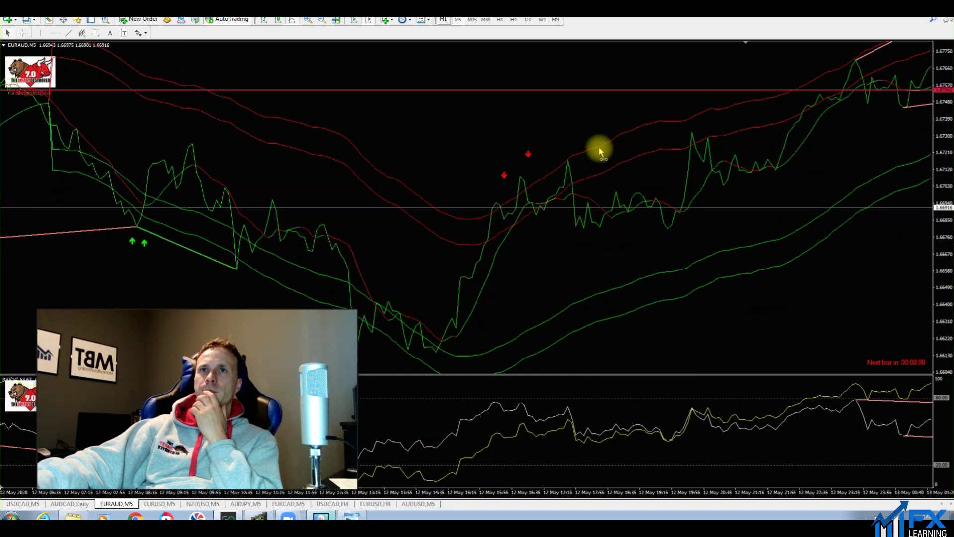
{"action": "scroll", "coordinate": [598, 146], "scroll_direction": "down", "scroll_amount": 20}
{"action": "scroll", "coordinate": [418, 158], "scroll_direction": "down", "scroll_amount": 17}
{"action": "scroll", "coordinate": [511, 159], "scroll_direction": "down", "scroll_amount": 20}
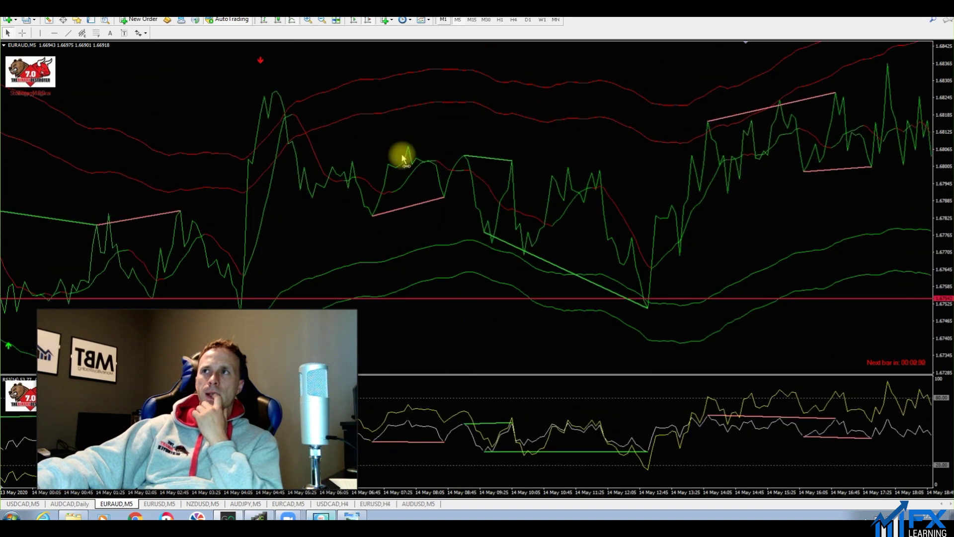
{"action": "scroll", "coordinate": [403, 158], "scroll_direction": "down", "scroll_amount": 5}
{"action": "scroll", "coordinate": [459, 173], "scroll_direction": "down", "scroll_amount": 20}
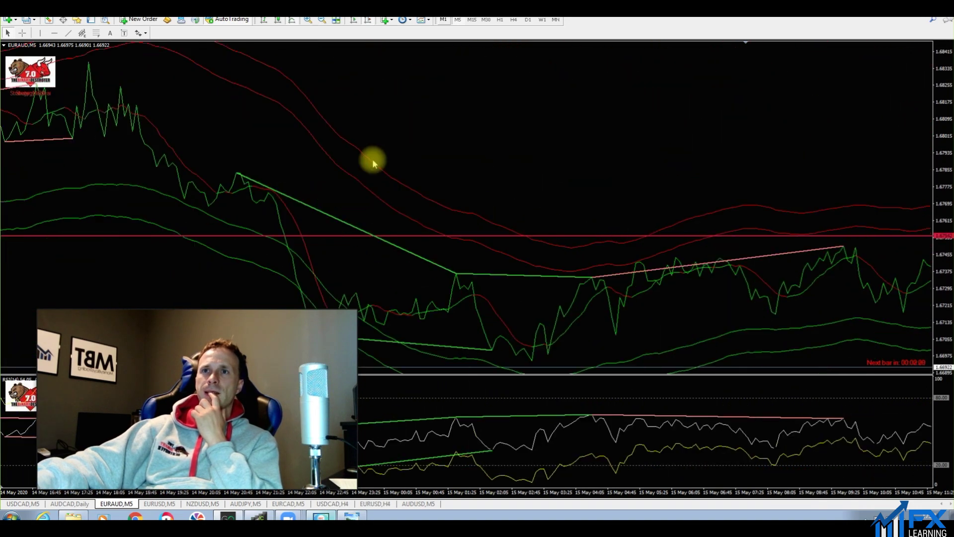
{"action": "scroll", "coordinate": [773, 165], "scroll_direction": "down", "scroll_amount": 20}
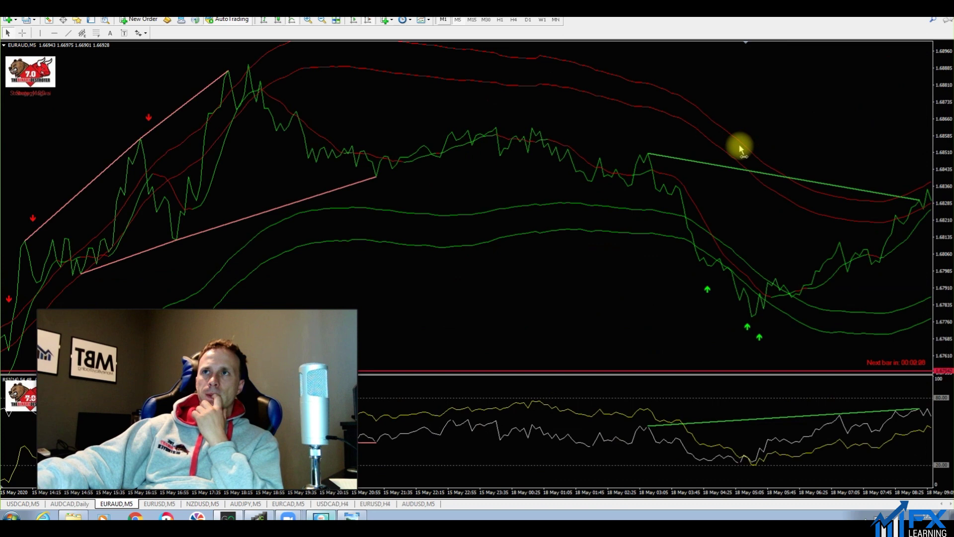
Step: Return to the latest EURAUD M5 bars and check the early-morning 21 May sell arrow against the preceding price action
{"action": "left_click", "coordinate": [351, 21]}
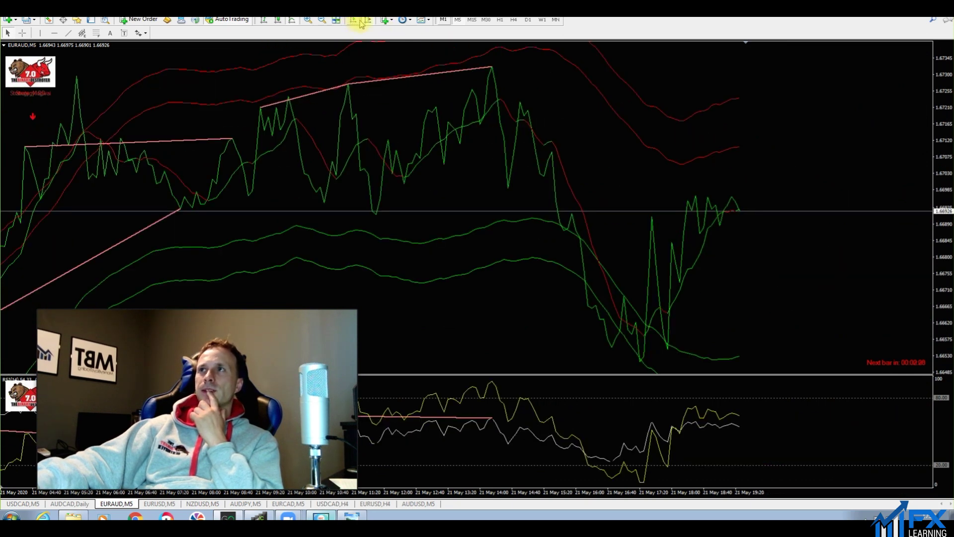
{"action": "left_click", "coordinate": [368, 21]}
{"action": "left_click_drag", "start_coordinate": [358, 104], "coordinate": [794, 155]}
{"action": "middle_click", "coordinate": [592, 65]}
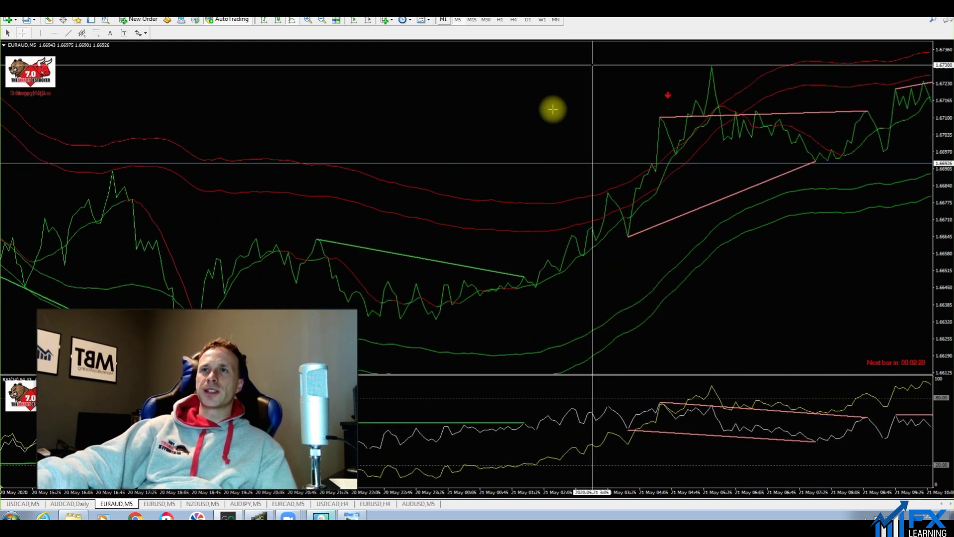
{"action": "left_click_drag", "start_coordinate": [432, 131], "coordinate": [648, 132]}
{"action": "left_click_drag", "start_coordinate": [541, 135], "coordinate": [562, 143]}
Step: Examine the 19 and 20 May sell arrows on EURAUD M5 relative to the red horizontal line
{"action": "scroll", "coordinate": [561, 144], "scroll_direction": "up", "scroll_amount": 15}
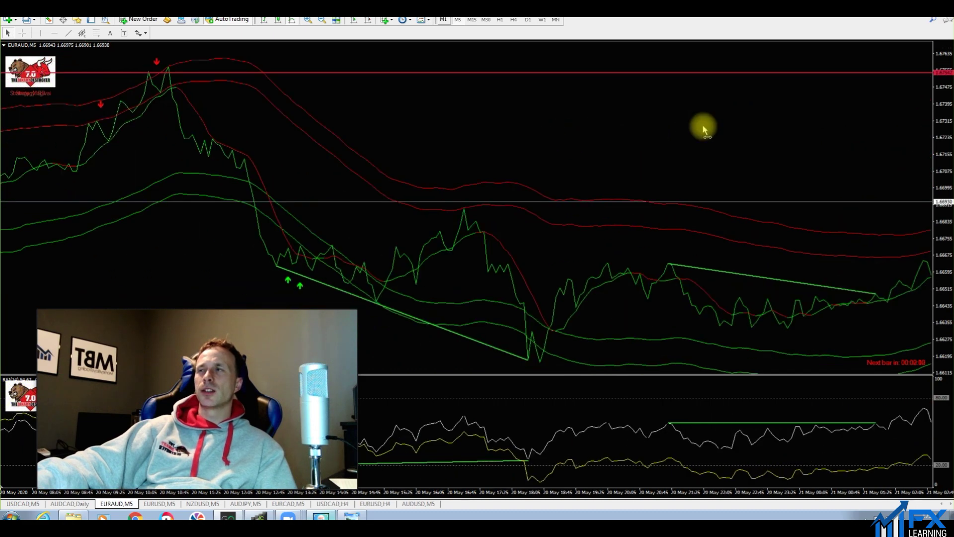
{"action": "scroll", "coordinate": [714, 162], "scroll_direction": "up", "scroll_amount": 9}
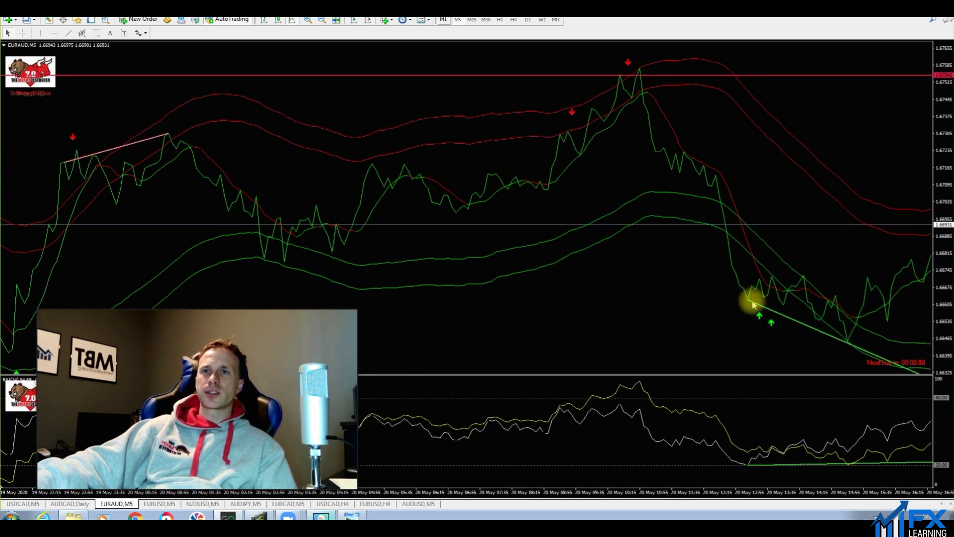
{"action": "scroll", "coordinate": [582, 160], "scroll_direction": "up", "scroll_amount": 18}
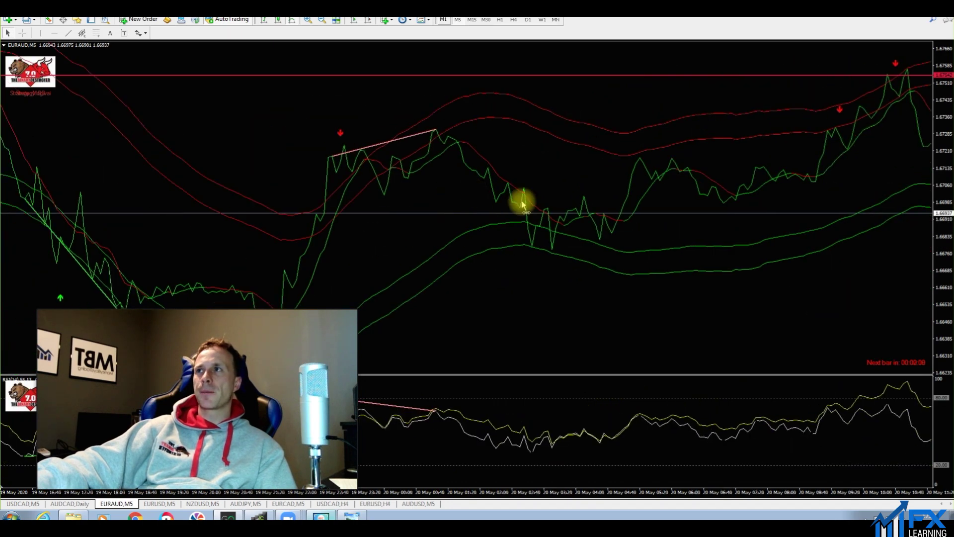
{"action": "left_click_drag", "start_coordinate": [356, 179], "coordinate": [513, 190]}
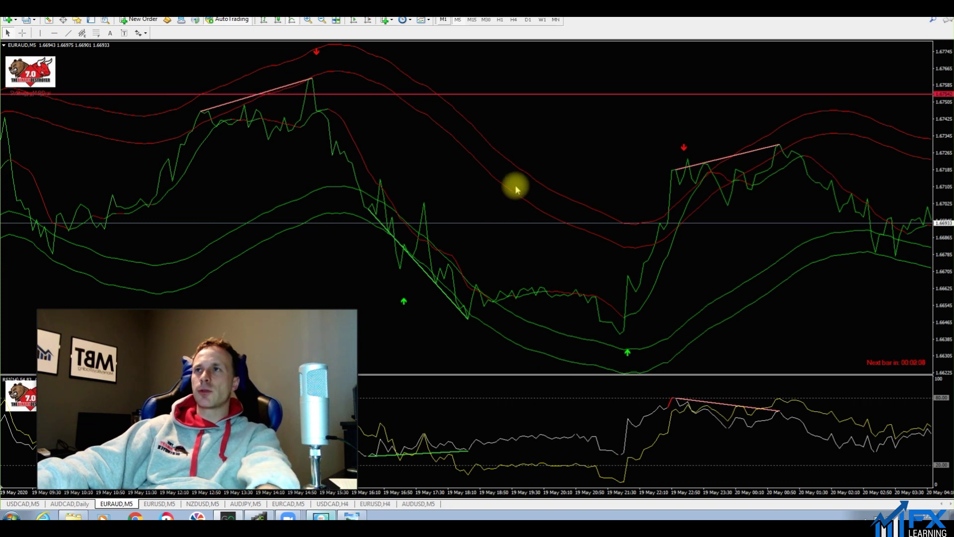
{"action": "key", "text": "minus"}
{"action": "left_click_drag", "start_coordinate": [381, 186], "coordinate": [430, 189]}
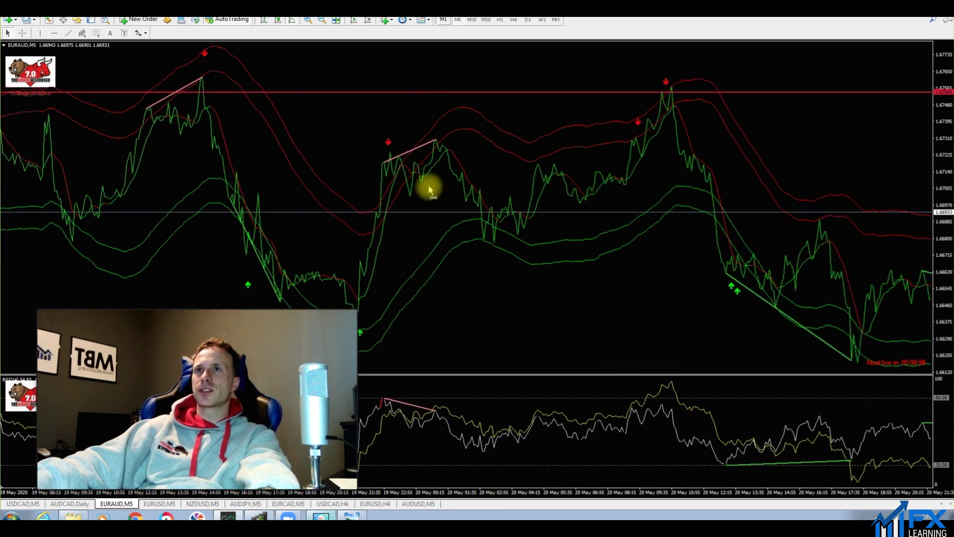
{"action": "middle_click", "coordinate": [425, 103]}
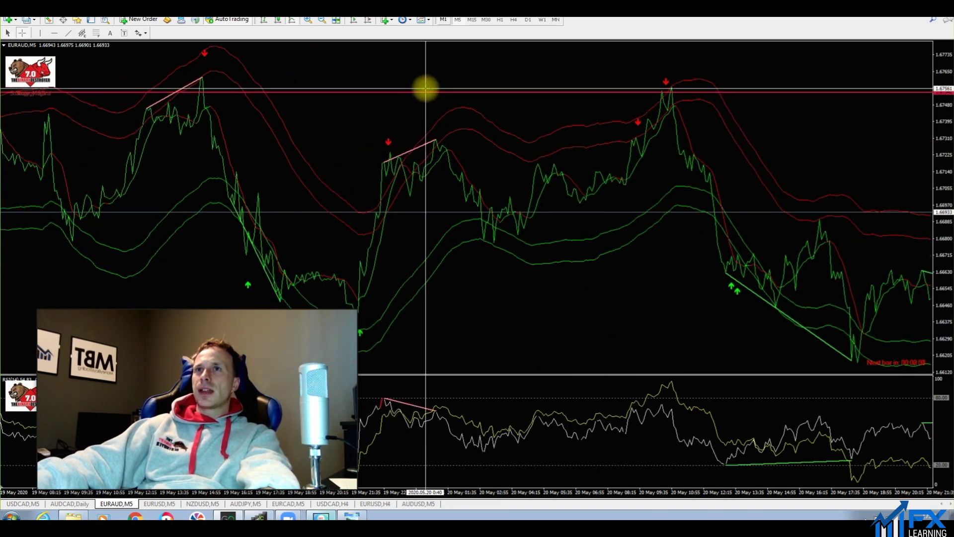
Step: Inspect the EURAUD M5 swings more closely, from the 19 May afternoon high to the 20 May morning high at the red line
{"action": "left_click", "coordinate": [426, 93]}
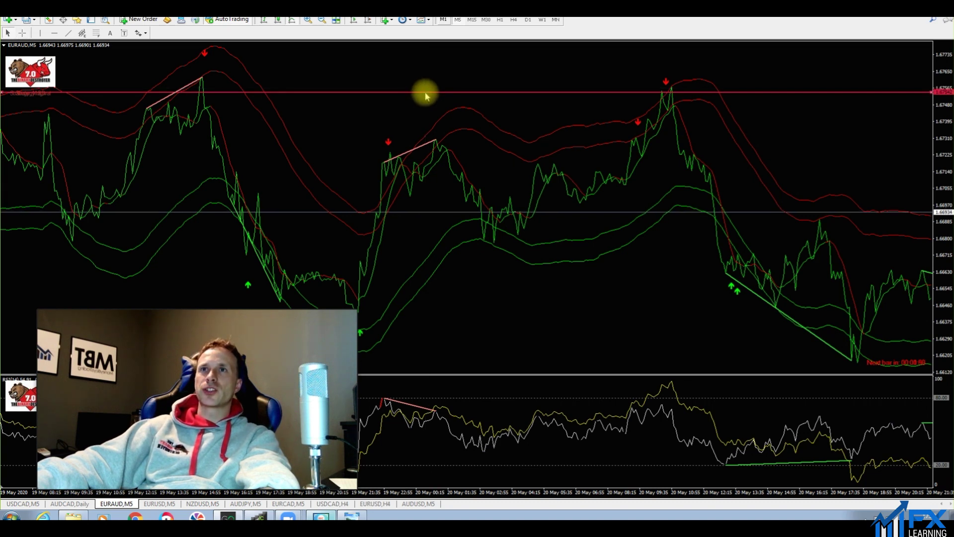
{"action": "key", "text": "plus"}
{"action": "left_click_drag", "start_coordinate": [460, 128], "coordinate": [377, 131]}
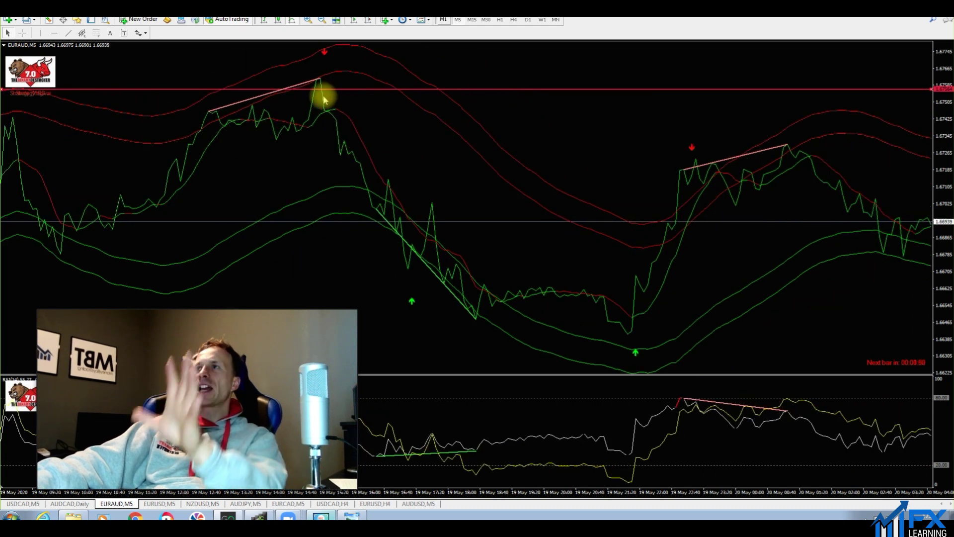
{"action": "left_click_drag", "start_coordinate": [517, 138], "coordinate": [346, 143]}
{"action": "left_click_drag", "start_coordinate": [630, 90], "coordinate": [482, 87]}
{"action": "left_click_drag", "start_coordinate": [599, 112], "coordinate": [345, 117]}
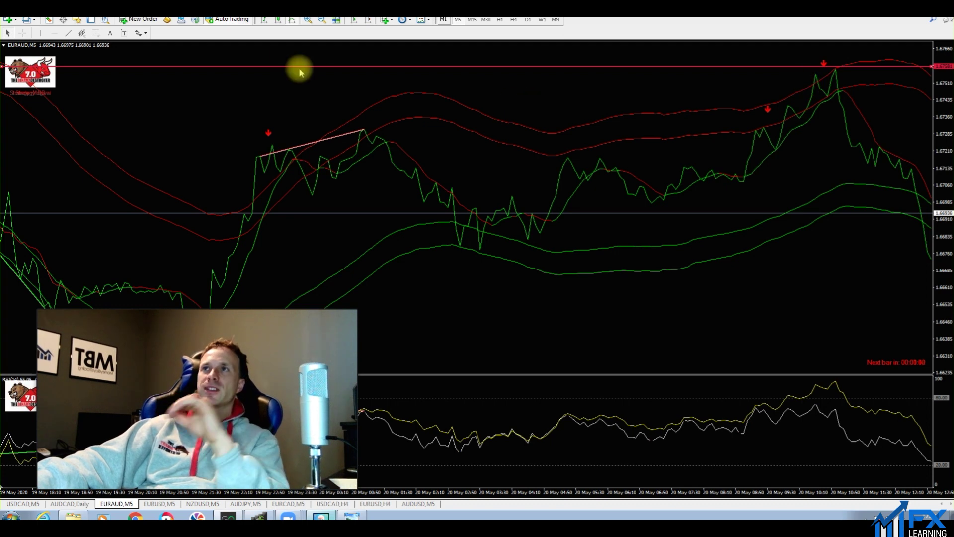
Step: Display the EURAUD M5 chart as candlesticks around the 20 May morning sell arrows
{"action": "left_click", "coordinate": [280, 21]}
{"action": "scroll", "coordinate": [566, 107], "scroll_direction": "down", "scroll_amount": 4}
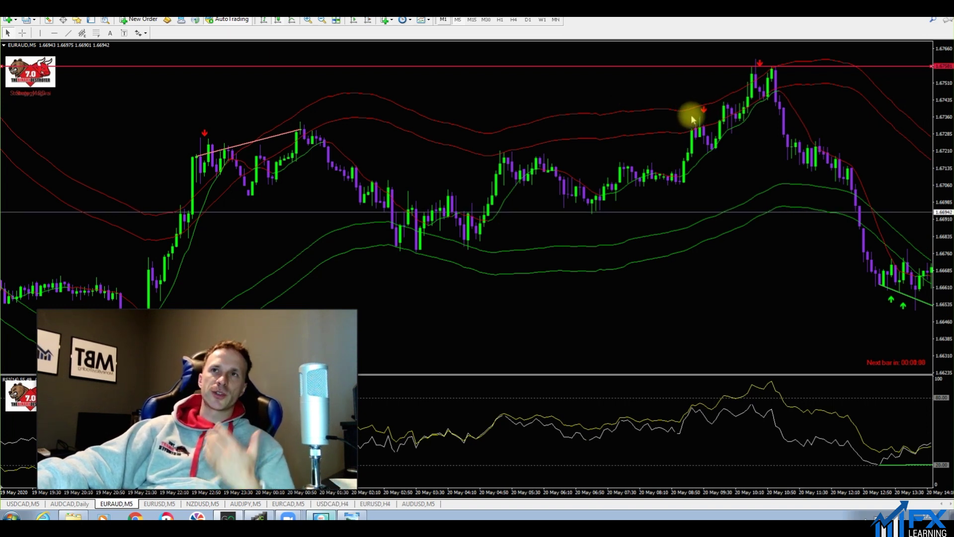
{"action": "left_click_drag", "start_coordinate": [693, 119], "coordinate": [767, 121]}
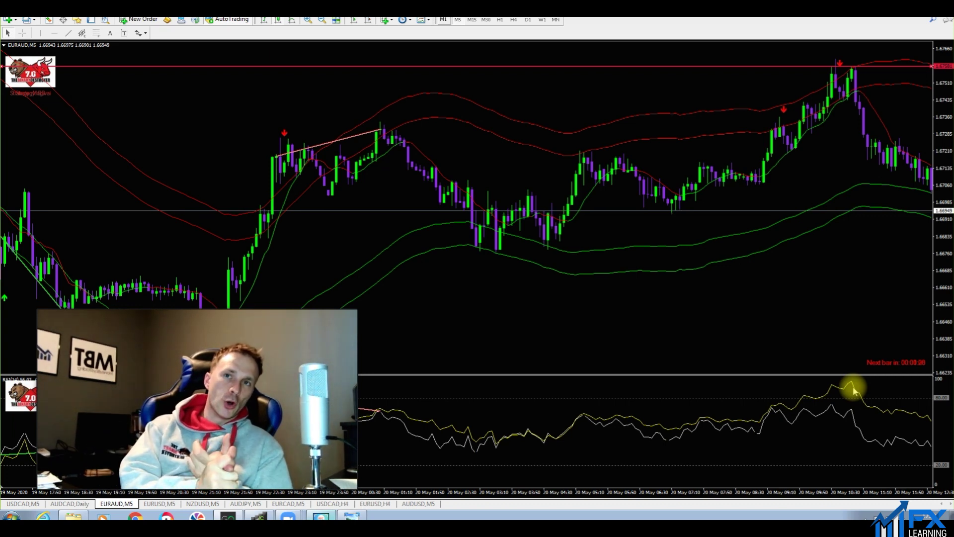
Step: Compare the 20 May double top near the red horizontal line, around 10:40, with the RSI peaks at the same time
{"action": "middle_click", "coordinate": [848, 237]}
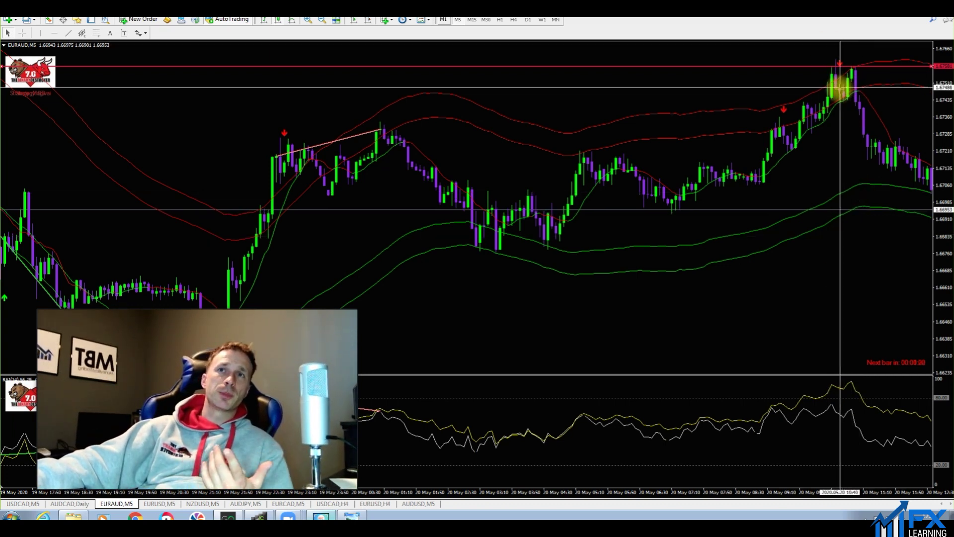
{"action": "left_click_drag", "start_coordinate": [840, 88], "coordinate": [916, 187]}
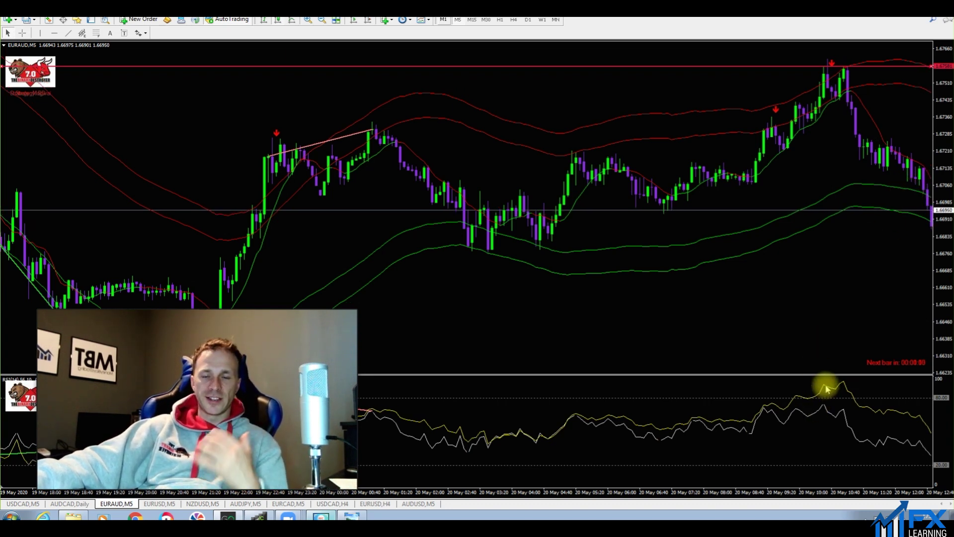
{"action": "left_click_drag", "start_coordinate": [829, 395], "coordinate": [872, 401]}
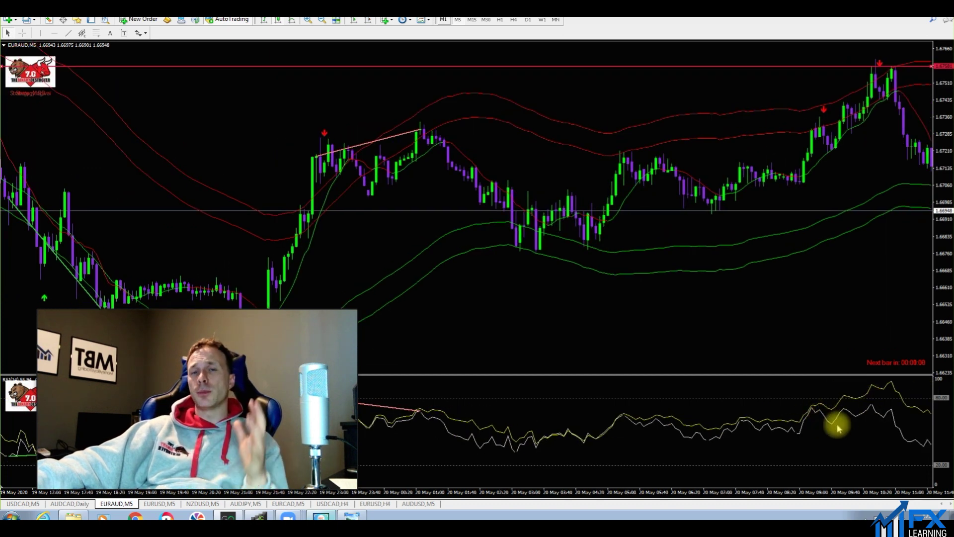
{"action": "left_click_drag", "start_coordinate": [845, 430], "coordinate": [837, 427]}
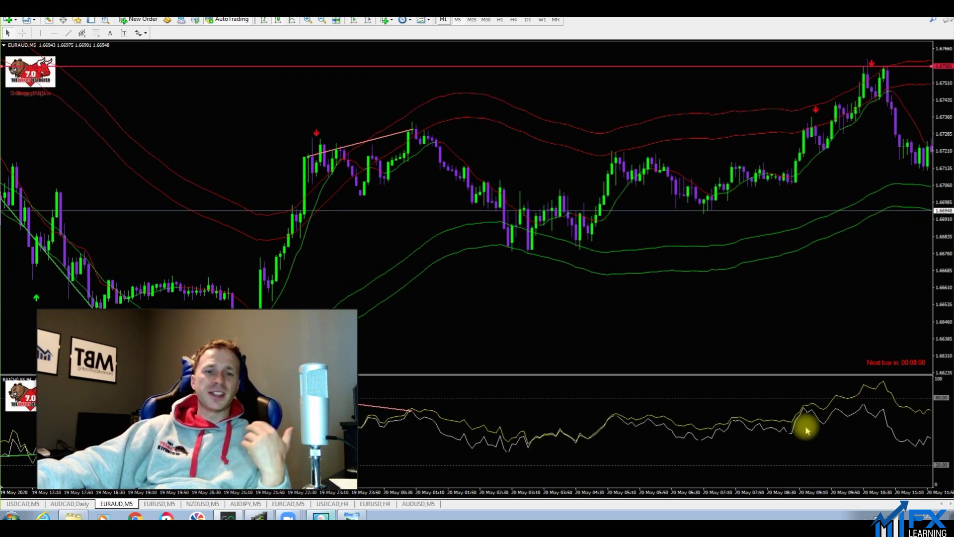
Step: Bring the EURAUD M5 candlestick chart back to the latest 21 May bars, with a margin after the last bar
{"action": "left_click", "coordinate": [369, 21]}
{"action": "left_click_drag", "start_coordinate": [953, 318], "coordinate": [951, 323]}
{"action": "left_click_drag", "start_coordinate": [950, 277], "coordinate": [935, 343]}
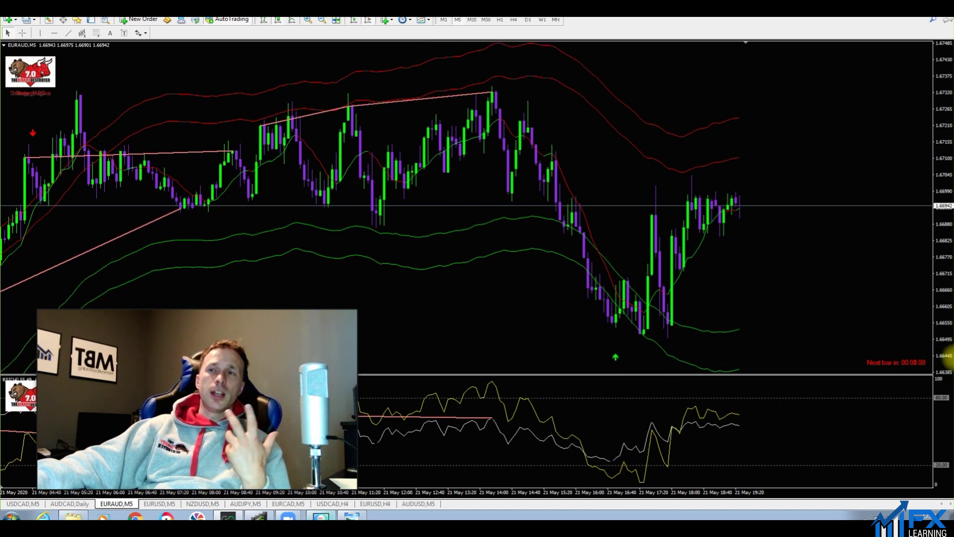